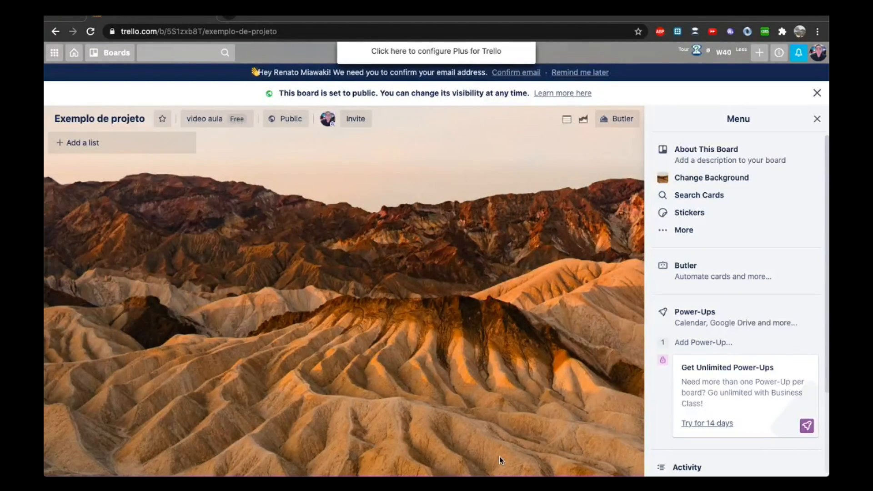
- Close the board menu and create four lists titled Backlog, TODO, DOING and DONE
left_click(817, 119)
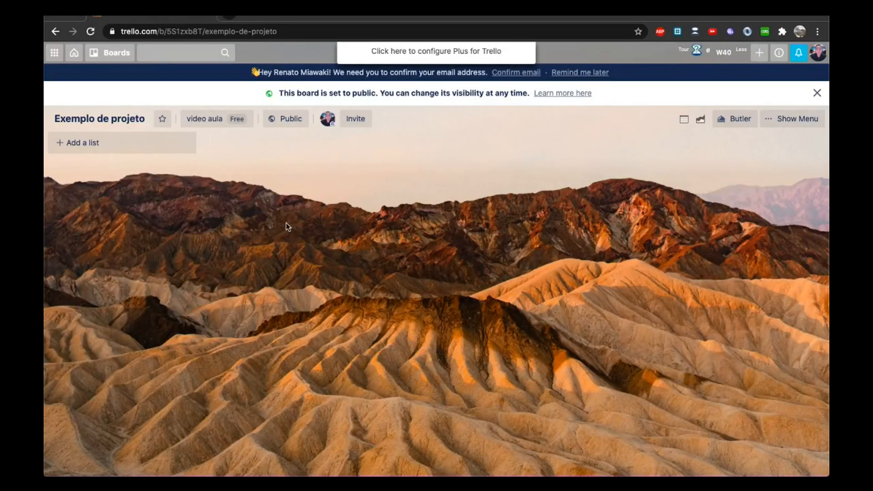
left_click(95, 147)
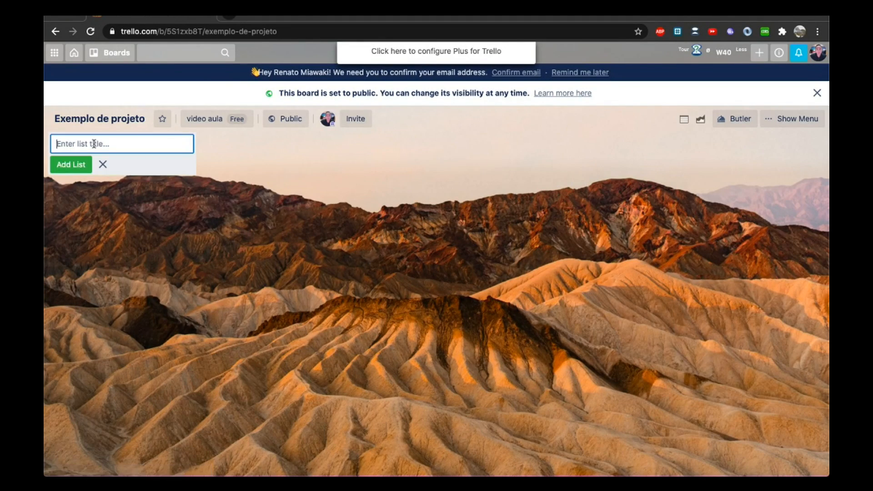
type("Backlog")
key("Return")
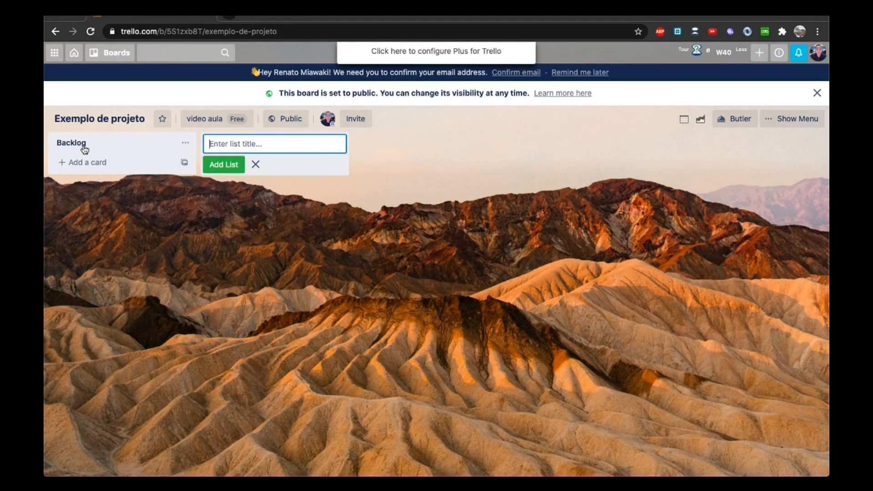
type("TODO")
key("Return")
type("DOING")
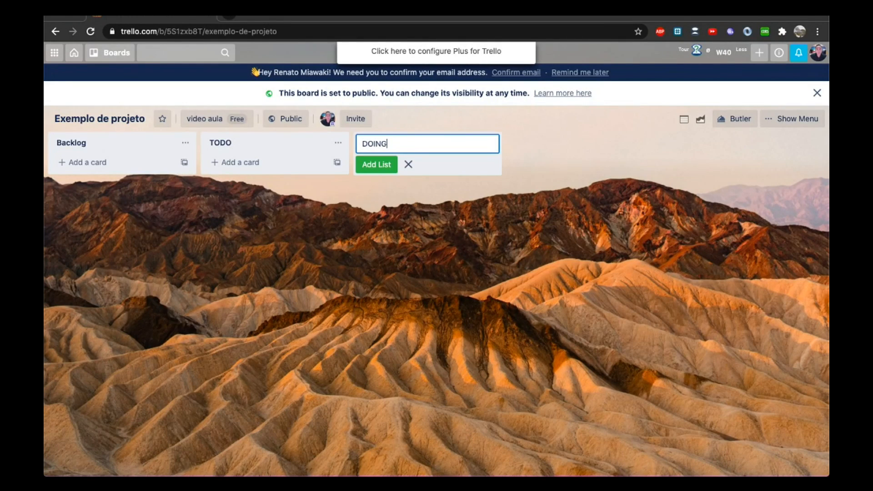
key("Return")
type("DONE")
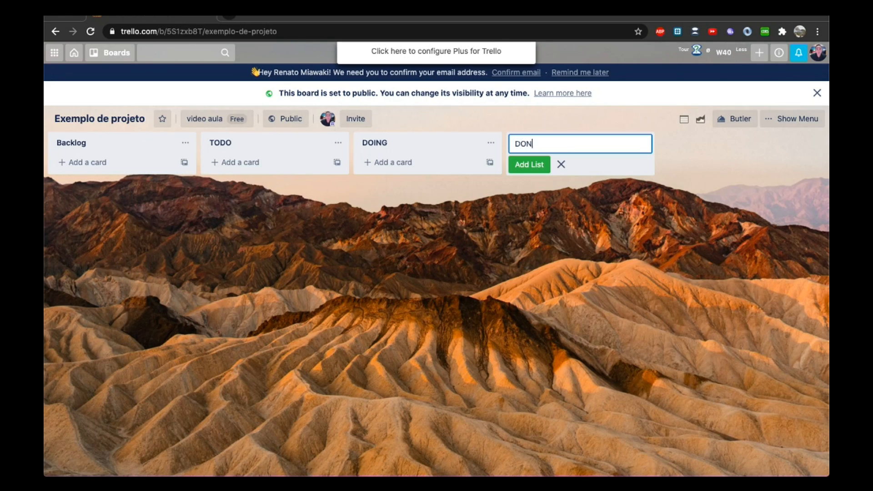
key("Return")
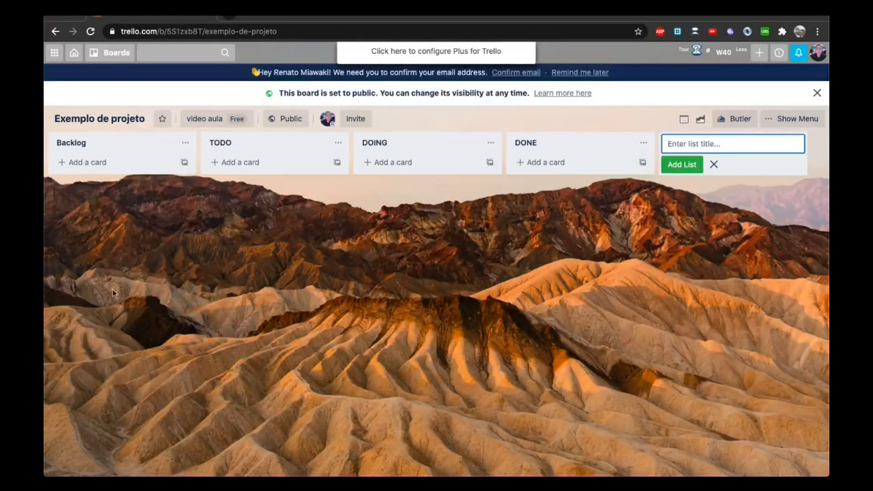
left_click(279, 283)
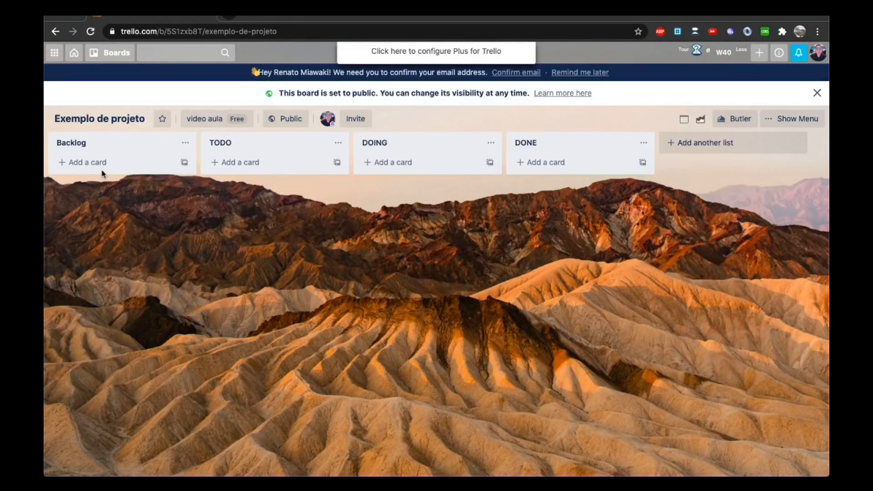
- Add two cards to the Backlog list, "Levar o lixo para fora" and "Fazer a janta"
left_click(86, 162)
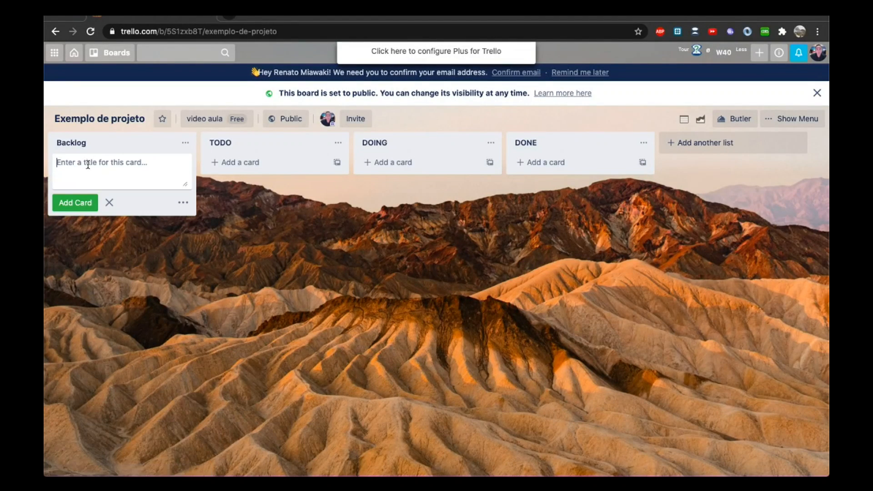
type("Levar o lixo para fora")
key("Return")
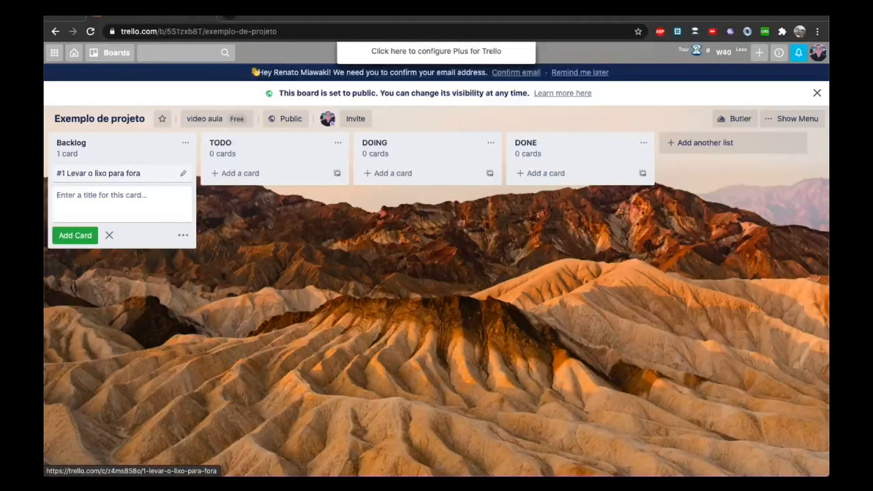
type("Fazer a janta")
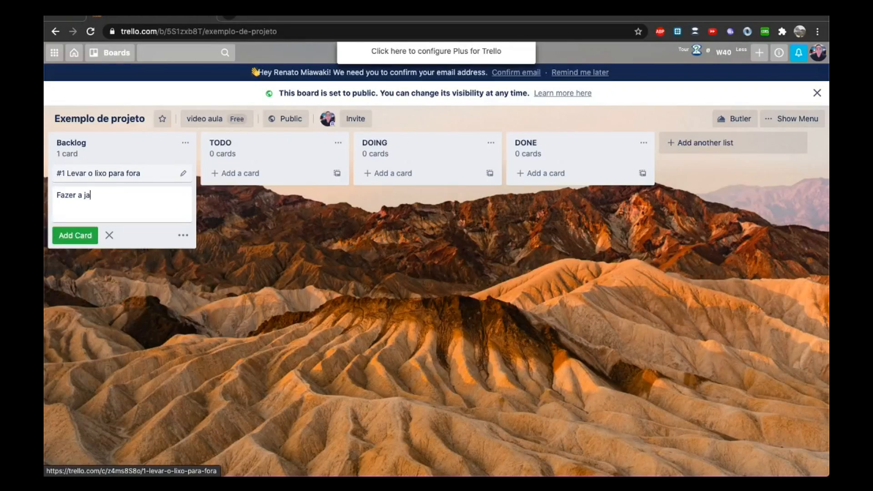
key("Return")
key("Escape")
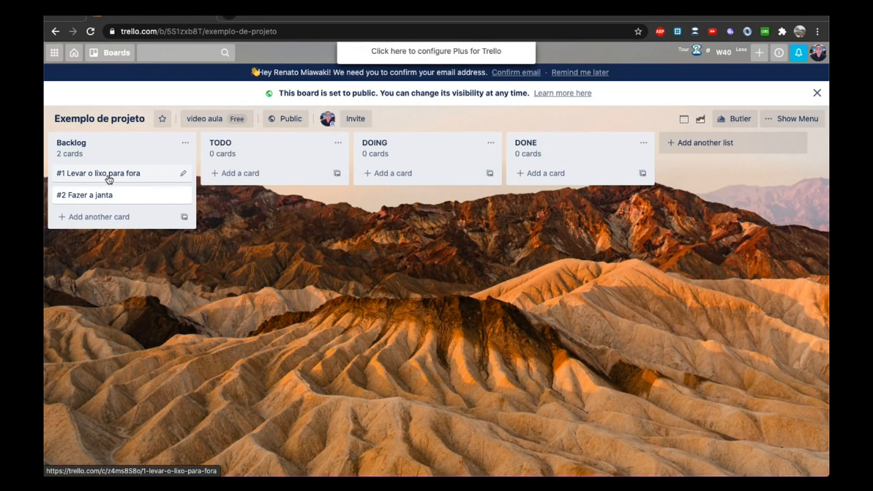
- Move both Backlog cards to TODO and advance "Levar o lixo para fora" to DOING
left_click_drag(106, 177, 233, 174)
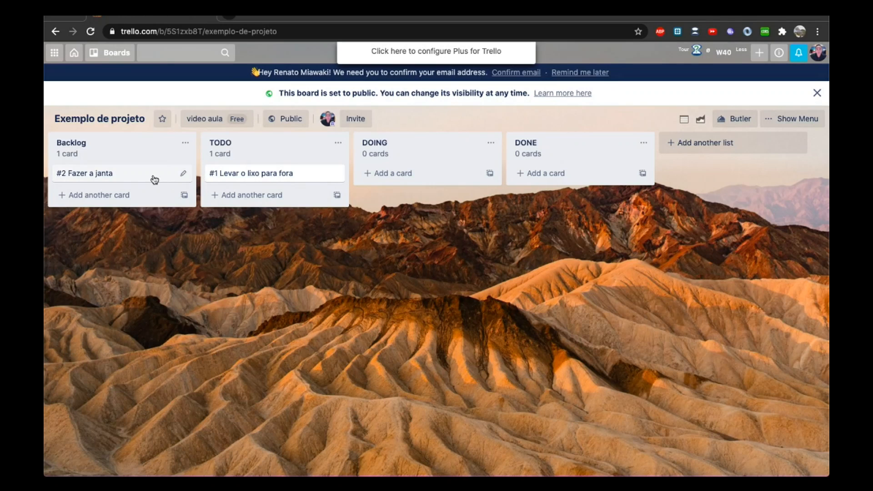
left_click_drag(146, 178, 277, 191)
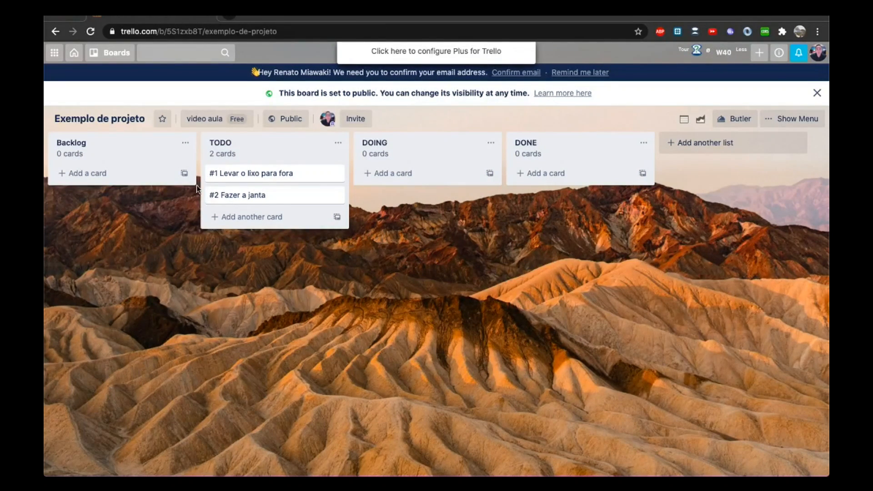
left_click_drag(241, 173, 374, 171)
- Assign the board member to the "Levar o lixo para fora" card in DOING and close the card
left_click(418, 173)
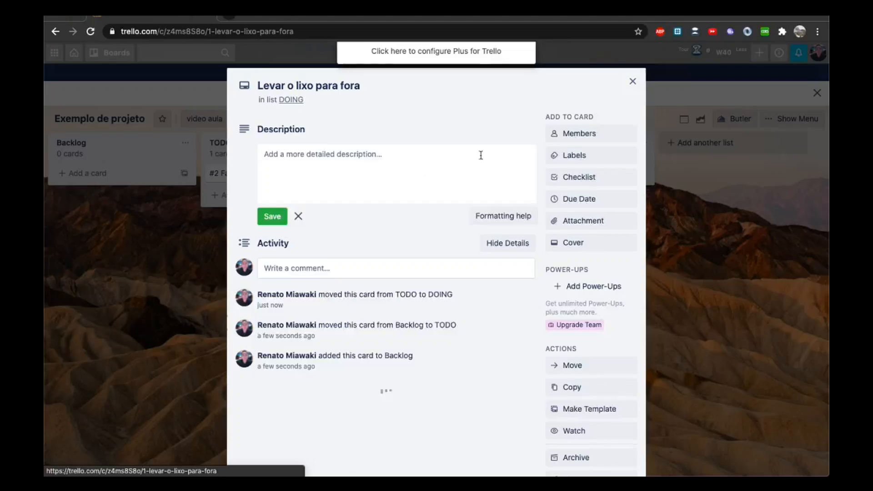
left_click(592, 166)
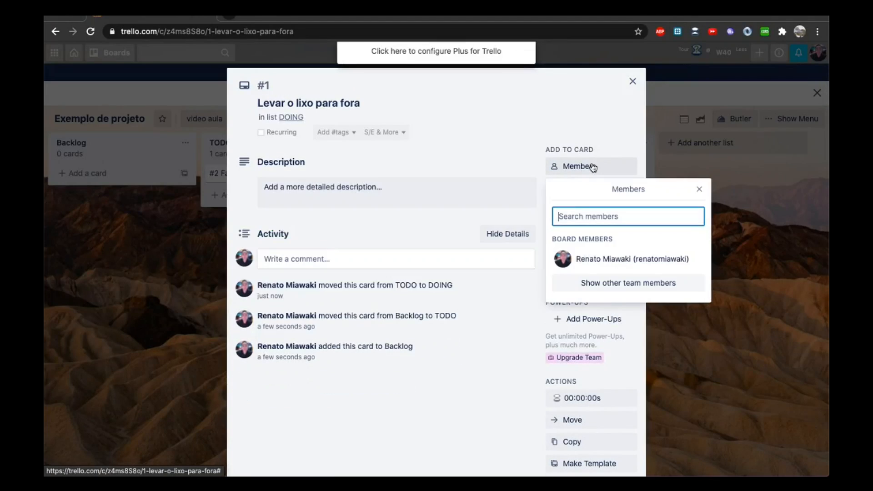
left_click(584, 259)
left_click(630, 82)
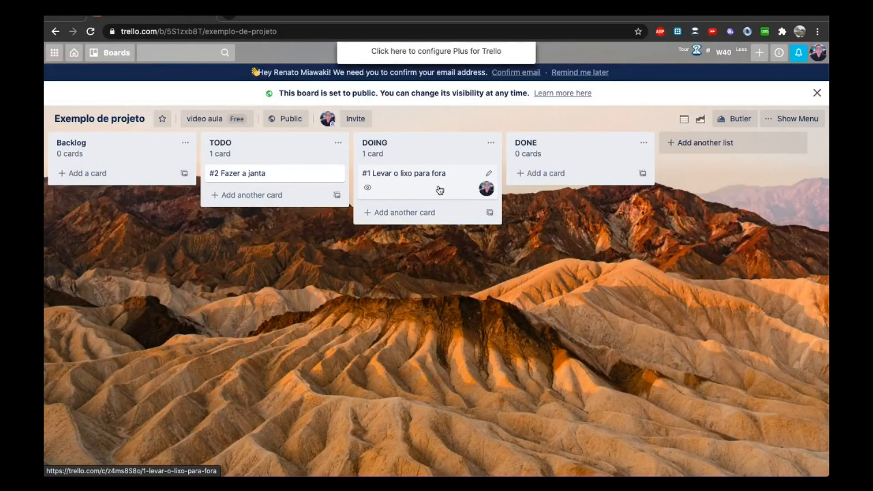
- Save the description "não esquecer de..." on the "Levar o lixo para fora" card and move the card to DONE
left_click(416, 186)
left_click(320, 226)
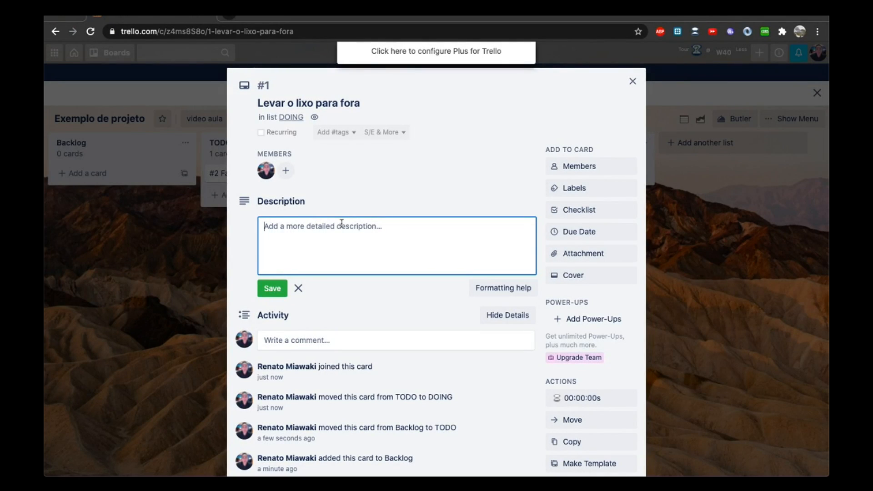
type("não esquecer de...")
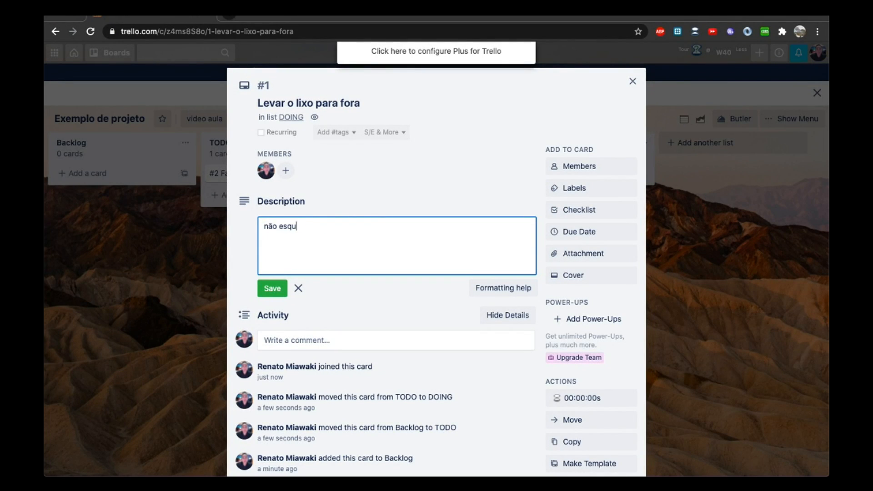
left_click(272, 288)
left_click(633, 82)
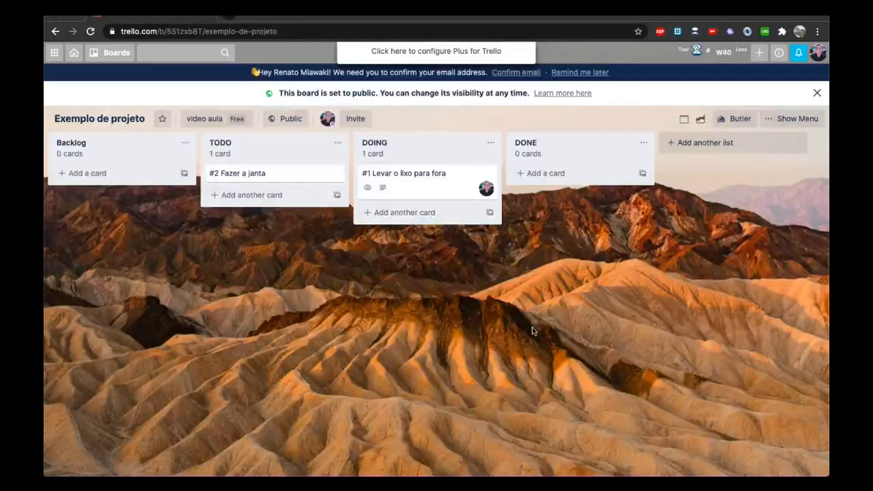
left_click_drag(428, 186, 530, 181)
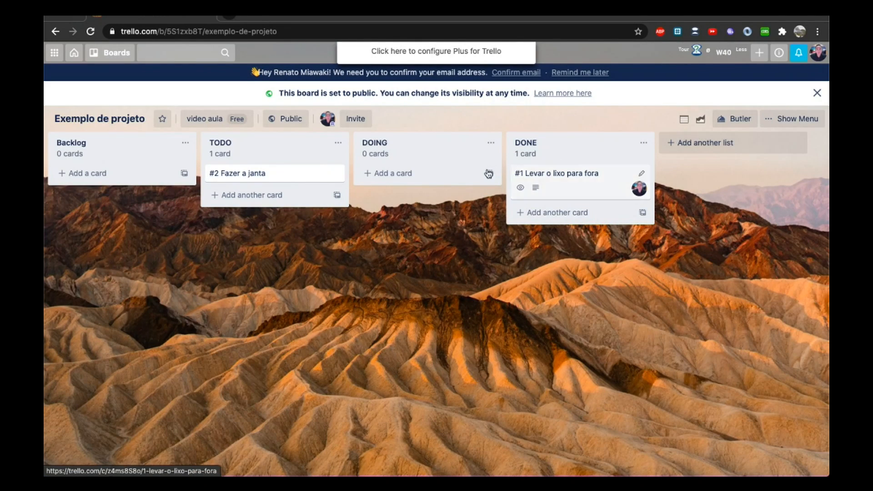
- Add another list titled "Aproval" after the DONE list
left_click(682, 153)
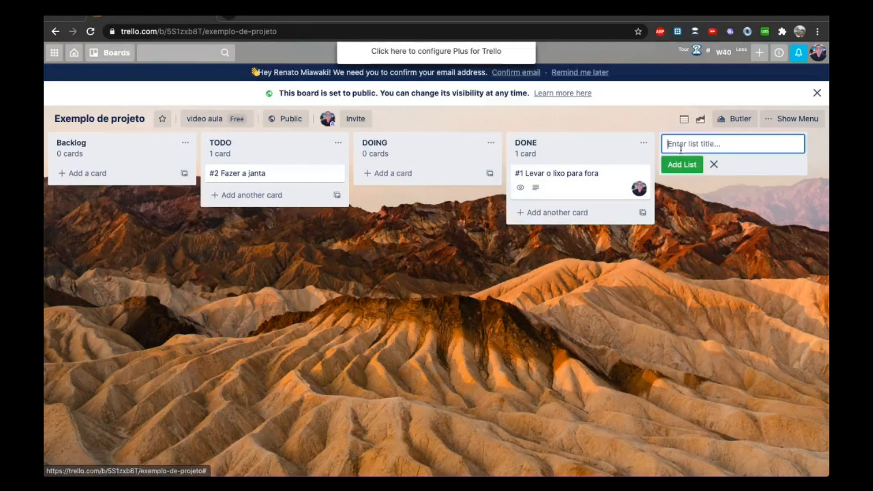
type("Apr")
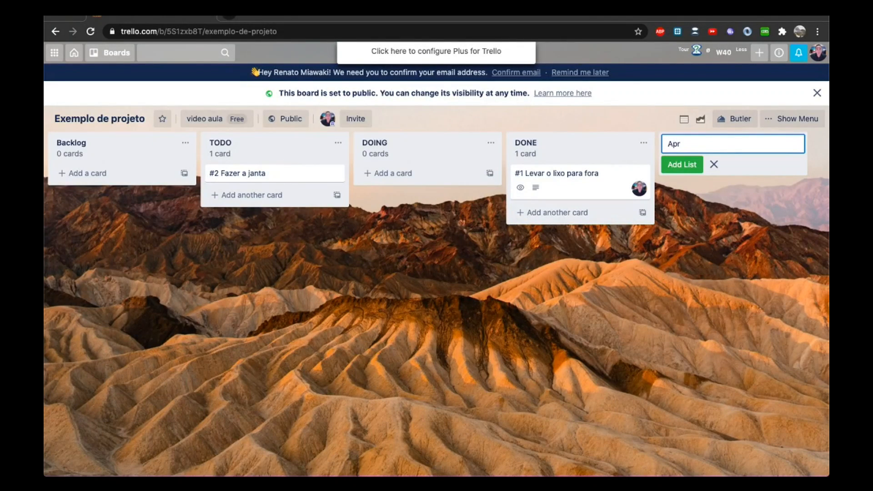
type("oval")
key("Return")
key("Escape")
- Rename the Aproval list to TEST and place it between DOING and DONE
left_click(563, 144)
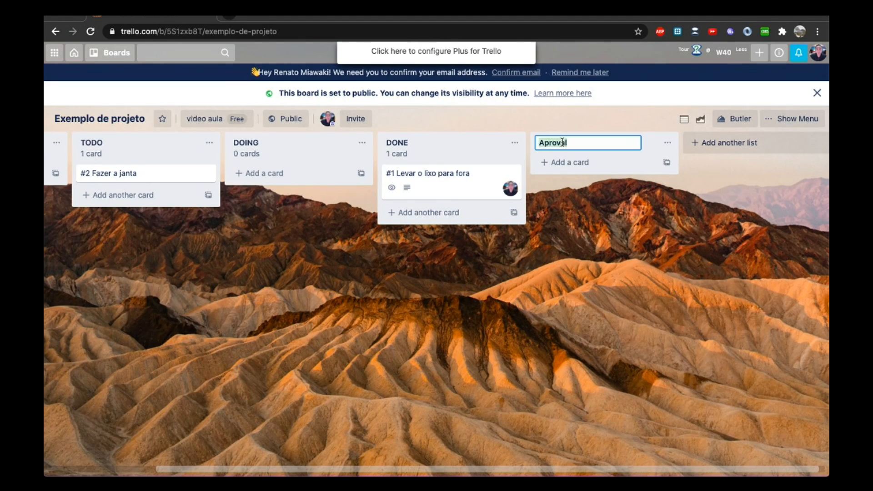
type("TEst")
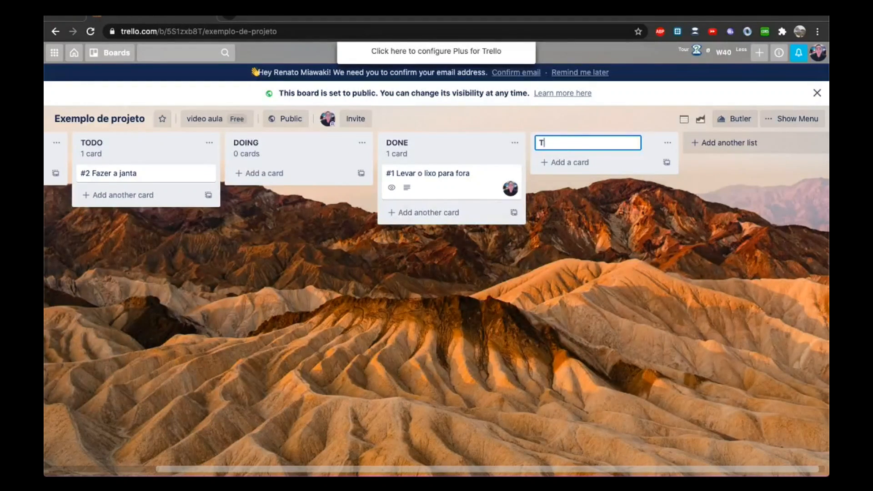
key("Return")
left_click_drag(565, 142, 410, 142)
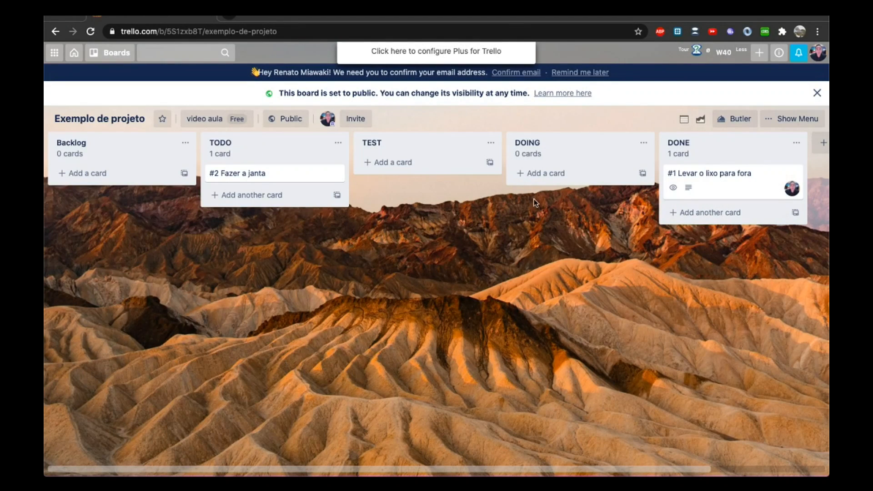
left_click_drag(431, 141, 577, 153)
- Move "Levar o lixo para fora" to TEST and back to DONE, and move "Fazer a janta" from TODO to DONE
left_click_drag(684, 182, 561, 179)
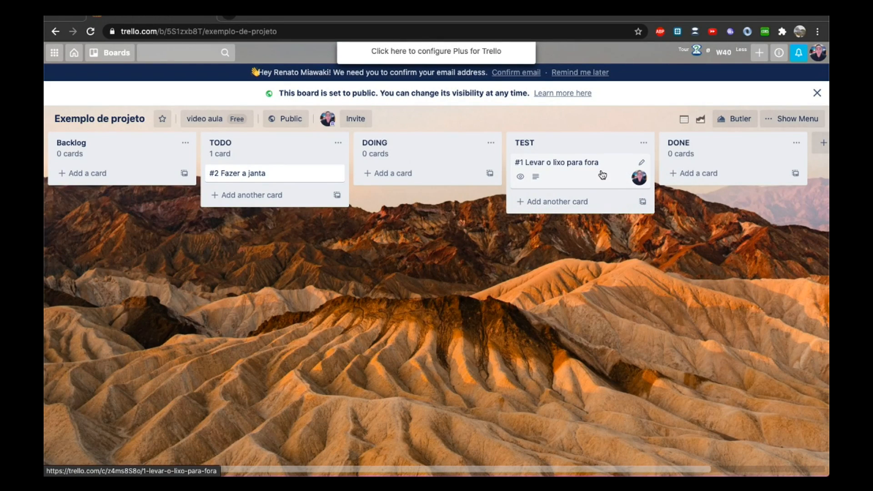
left_click_drag(600, 173, 686, 174)
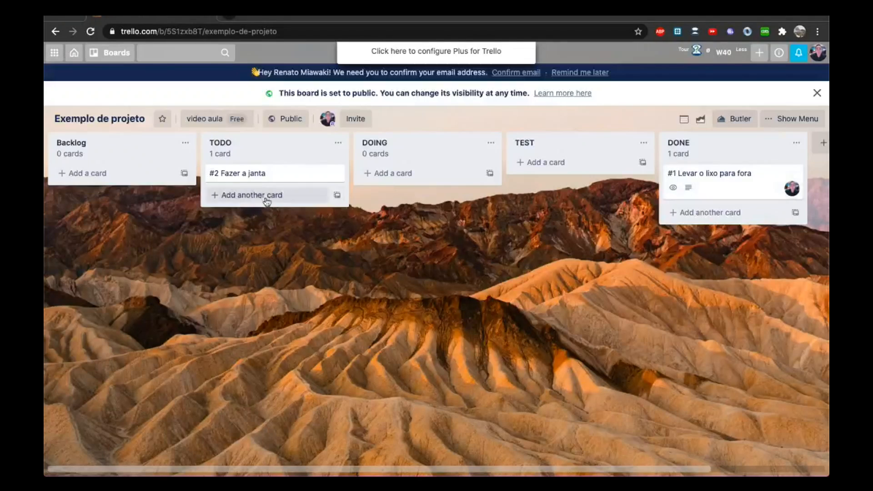
left_click_drag(253, 173, 619, 173)
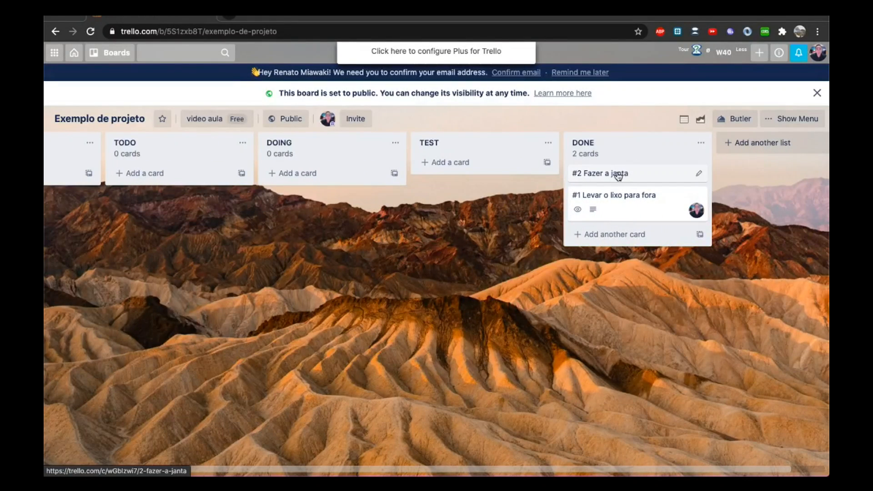
- Archive the "Levar o lixo para fora" card in the DONE list and close its details
left_click(623, 196)
right_click(623, 194)
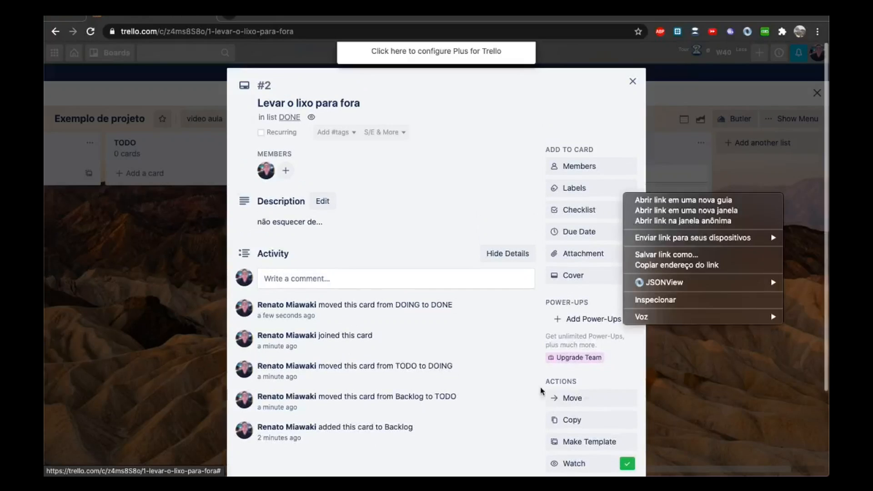
left_click(499, 176)
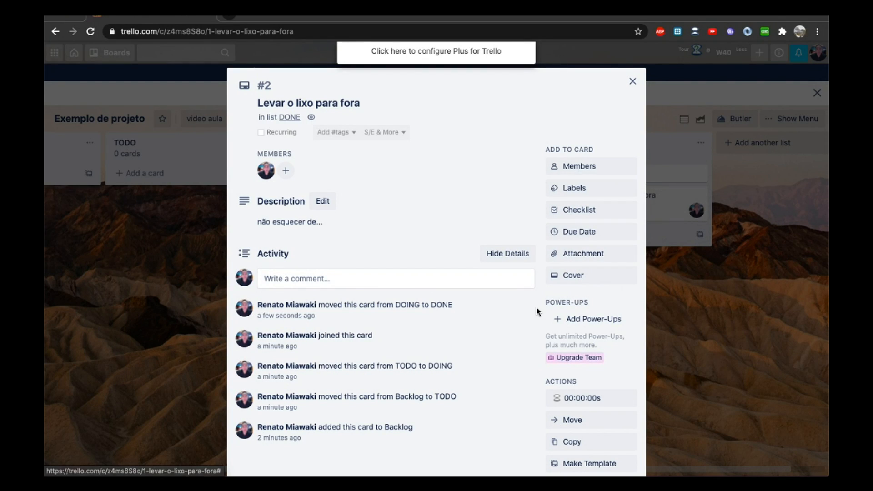
scroll(536, 306, "down", 3)
scroll(558, 327, "down", 2)
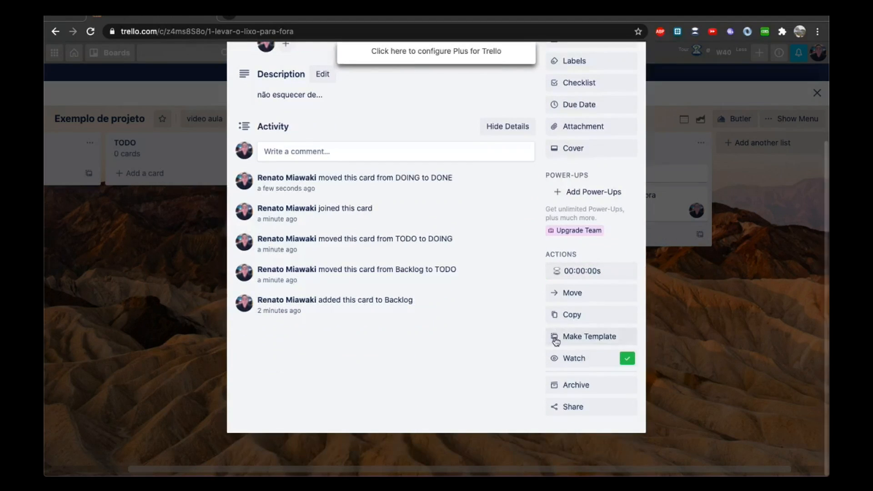
scroll(584, 152, "up", 2)
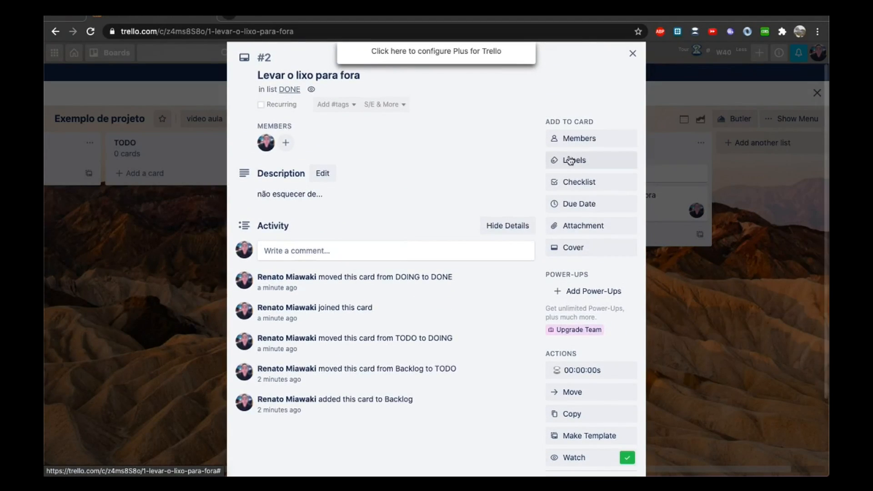
scroll(592, 197, "up", 1)
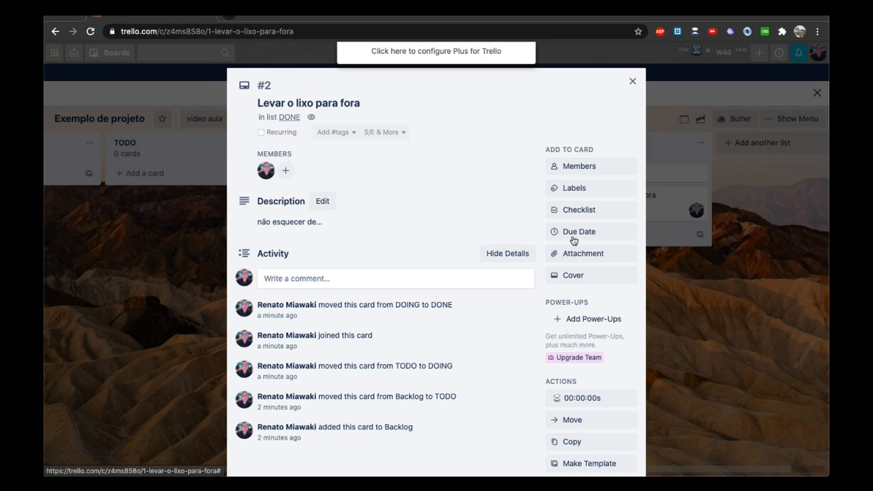
scroll(588, 203, "down", 3)
left_click(577, 392)
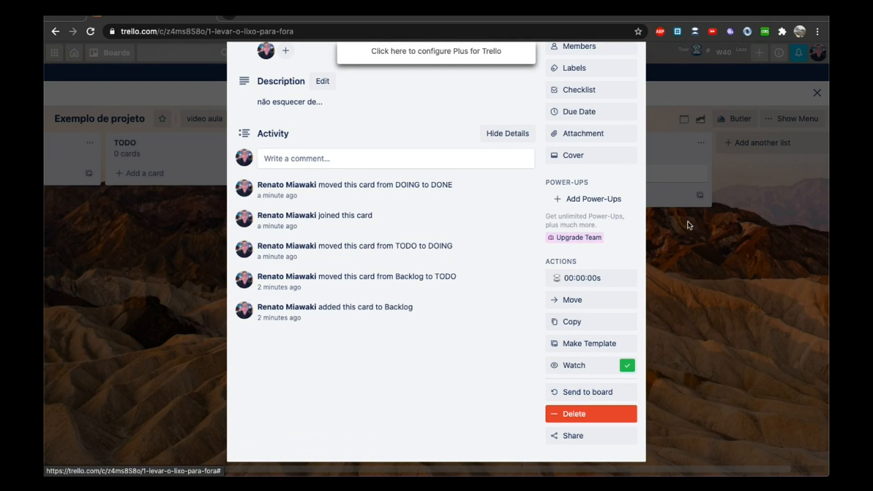
left_click(691, 294)
- Archive the "Fazer a janta" card in the DONE list and close its details
left_click(623, 173)
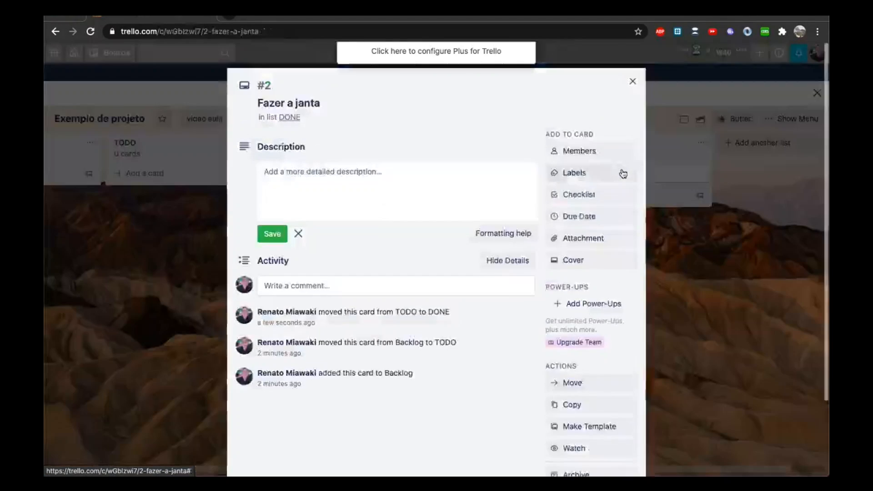
scroll(582, 359, "down", 3)
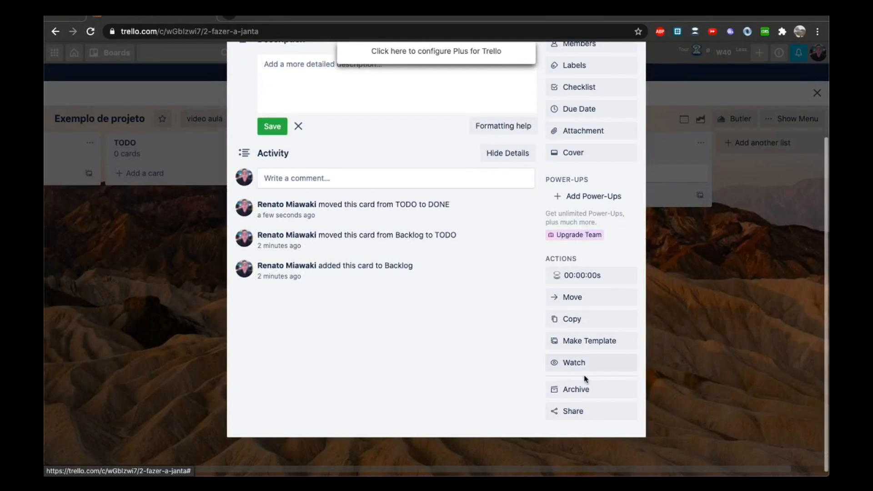
left_click(585, 392)
left_click(741, 364)
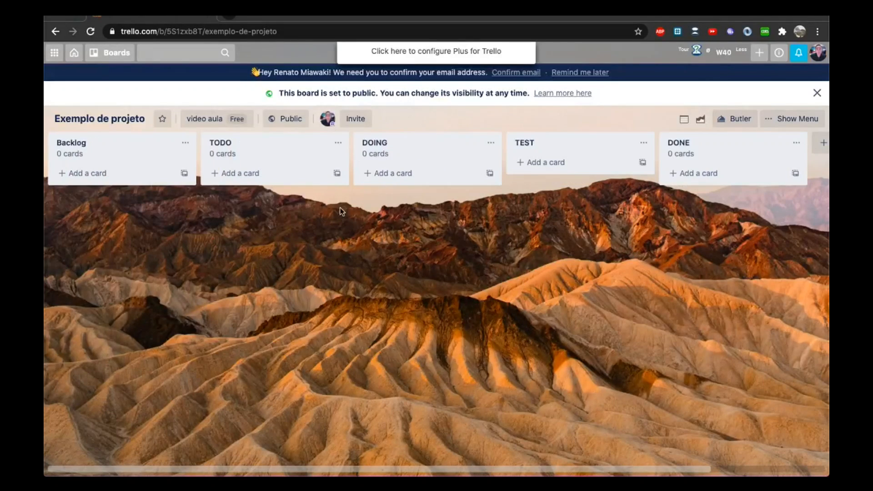
left_click(805, 122)
scroll(708, 147, "down", 1)
scroll(708, 146, "up", 1)
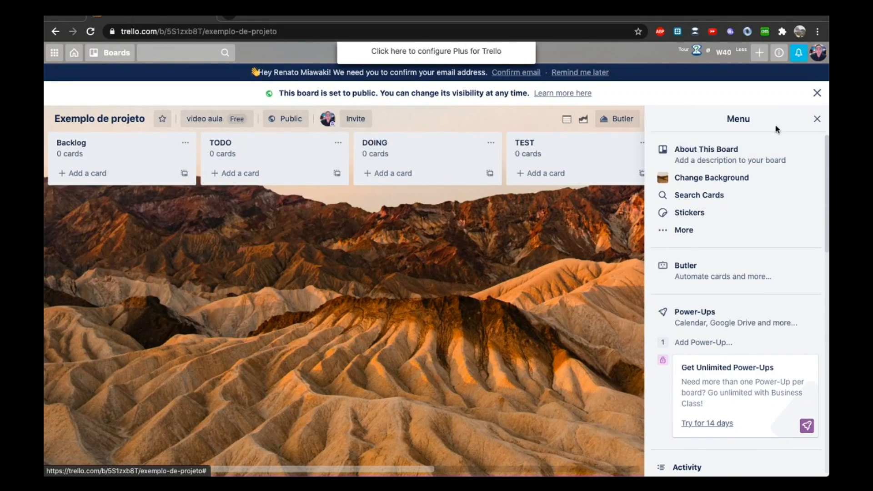
left_click(817, 118)
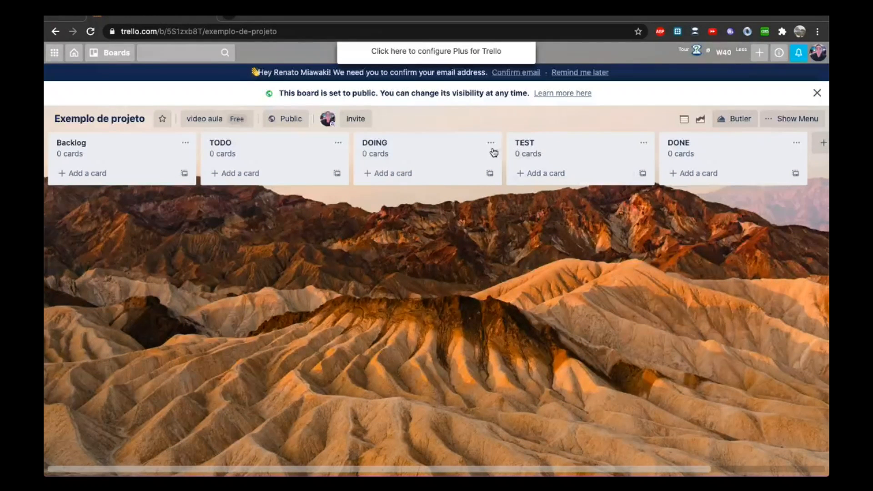
- Rename the TEST list to "TO BE TESTED"
left_click(528, 141)
type("TO BE TE")
key("Return")
- Add a list titled "TESTING" and place it between TO BE TESTED and DONE
left_click(822, 144)
type("TESTING")
key("Return")
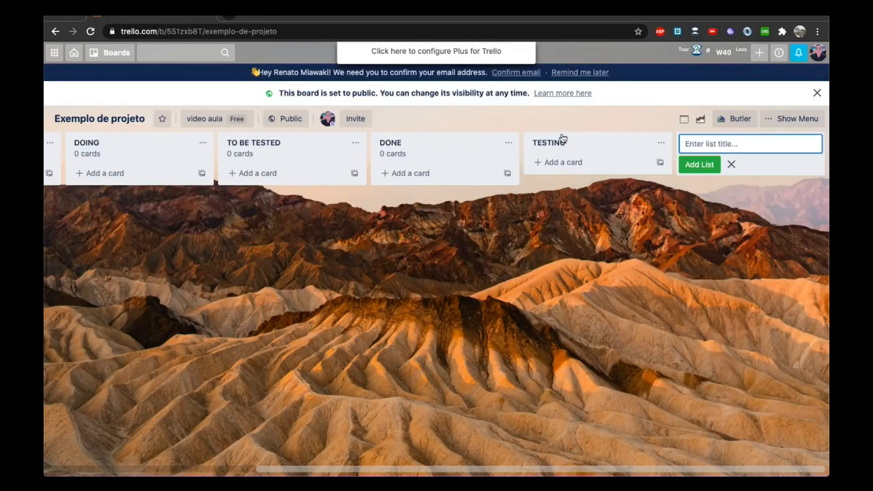
mouse_move(545, 143)
left_mouse_down()
mouse_move(389, 144)
mouse_move(541, 154)
left_mouse_up()
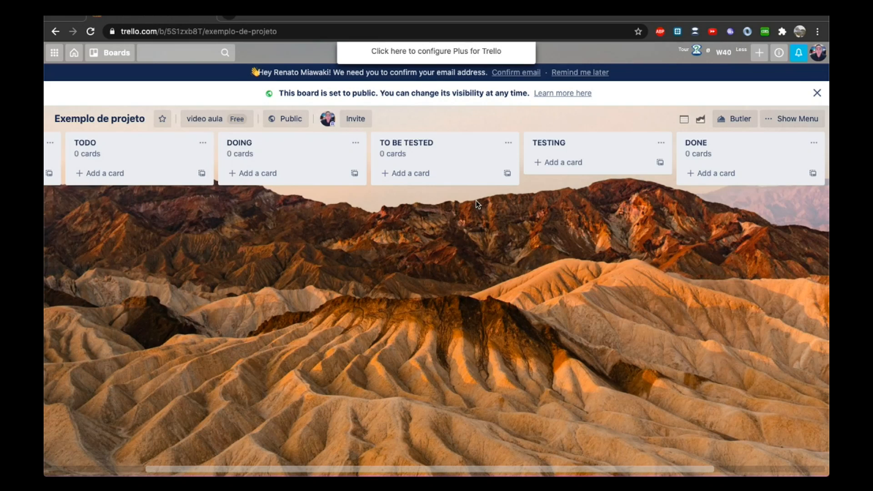
- Review the order of the board's workflow lists from Backlog through DONE
scroll(482, 273, "left", 3)
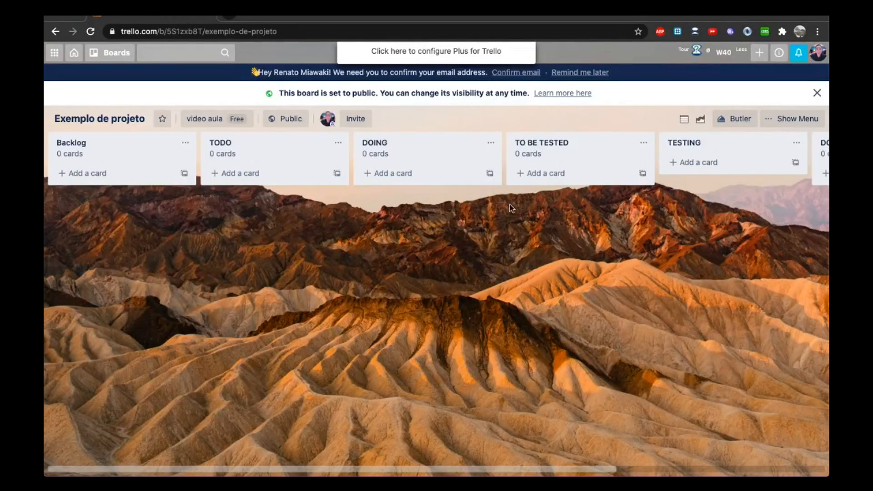
scroll(455, 200, "right", 3)
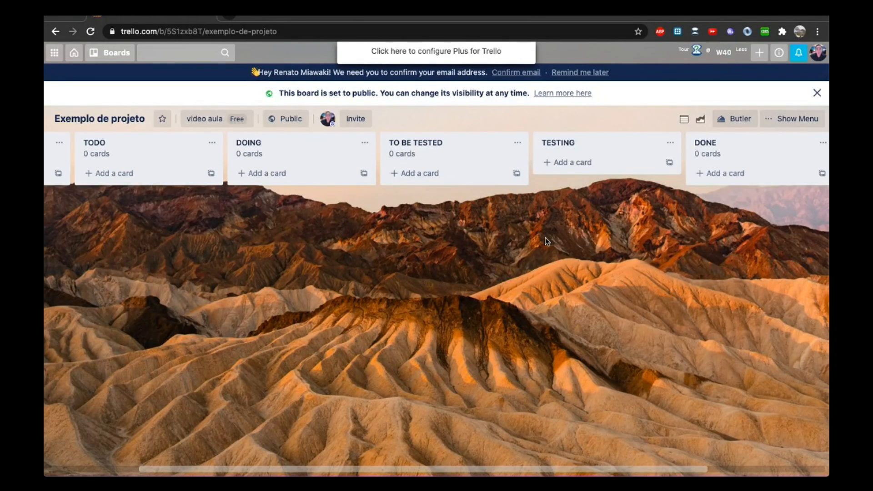
scroll(544, 237, "left", 3)
scroll(710, 260, "right", 5)
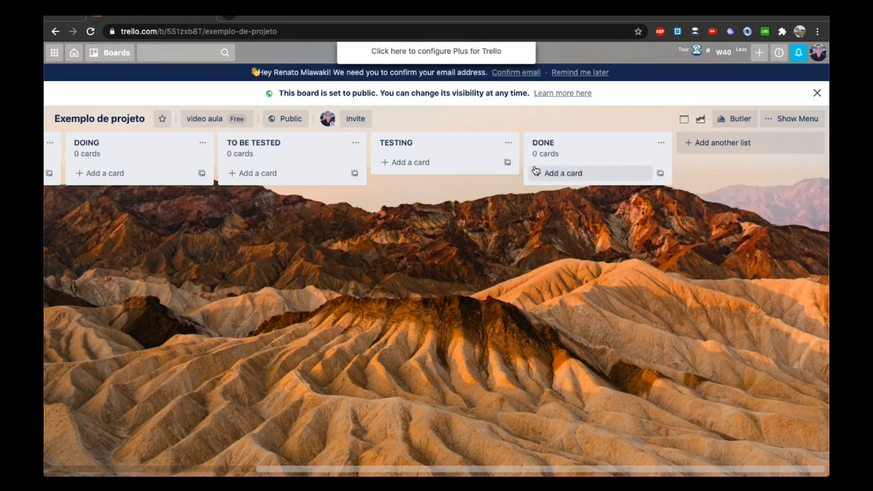
scroll(359, 220, "left", 5)
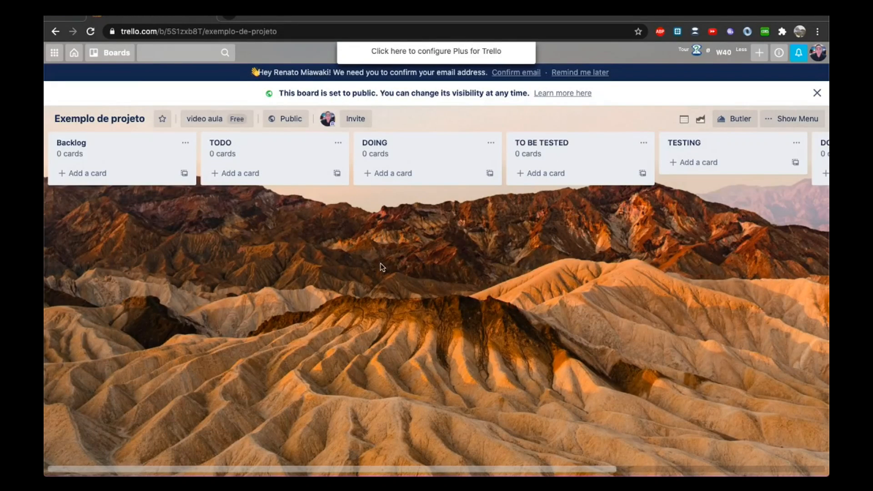
scroll(648, 231, "right", 3)
scroll(647, 231, "right", 4)
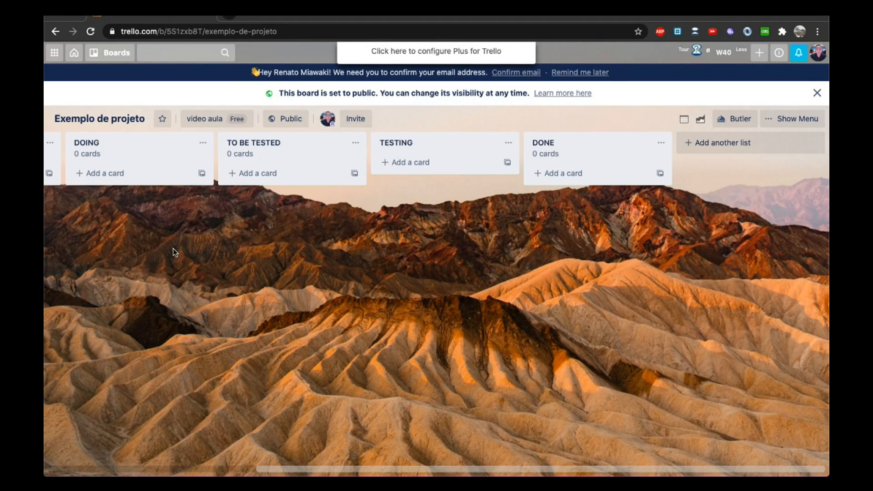
scroll(174, 253, "left", 6)
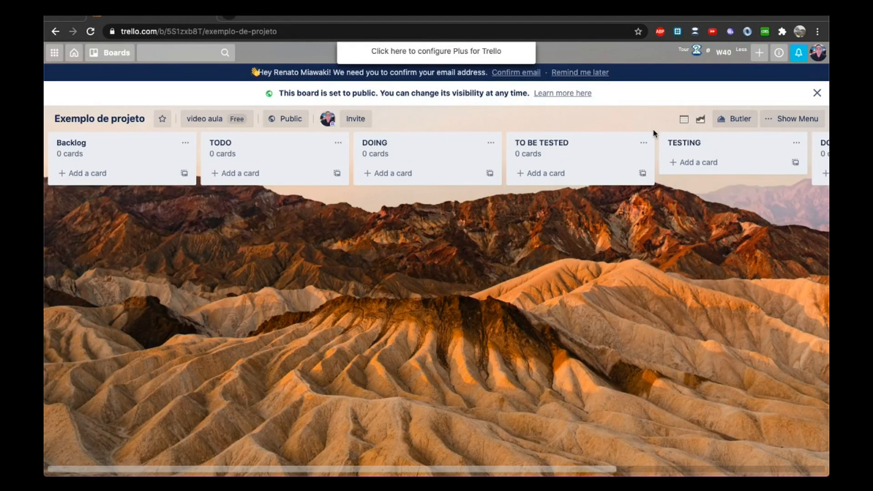
- Archive the TESTING list and the TO BE TESTED list
scroll(433, 249, "right", 6)
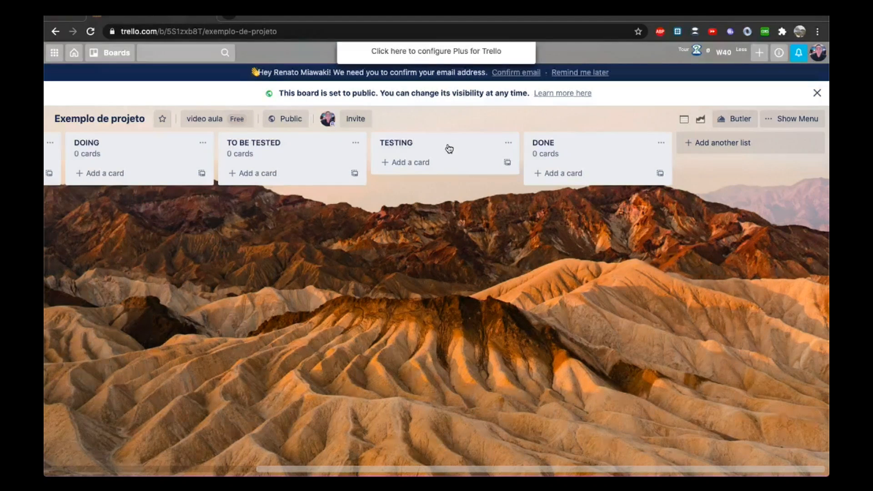
left_click(512, 143)
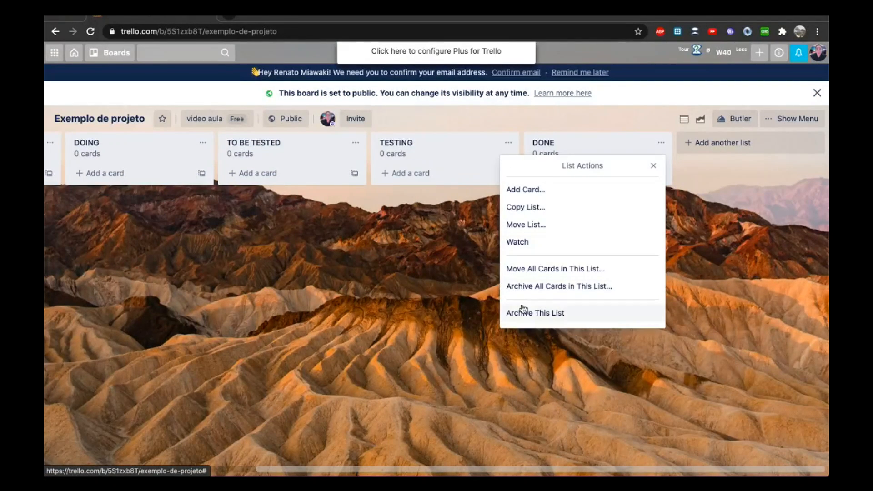
left_click(522, 310)
left_click(509, 143)
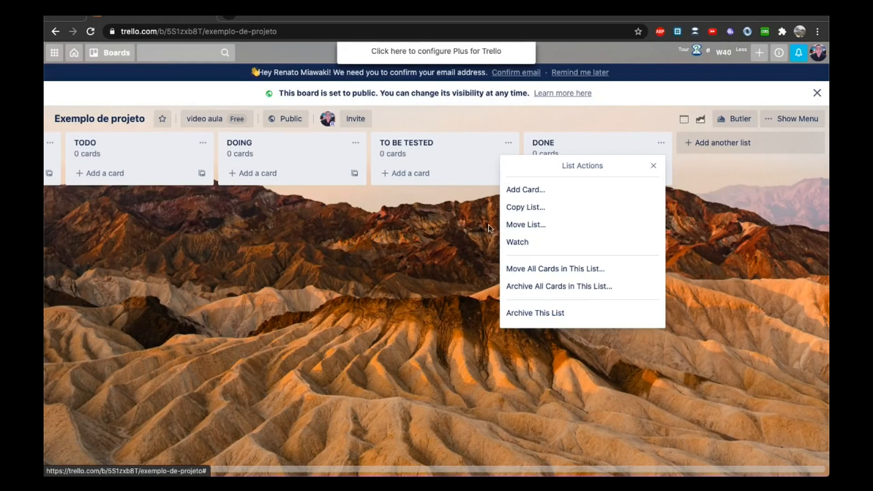
left_click(522, 312)
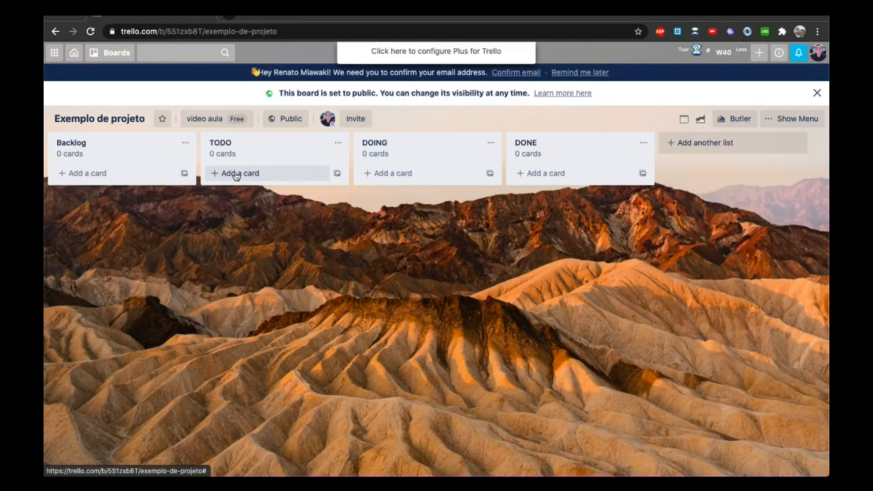
- Add a card titled "Terminar o projeto todo" to Backlog and move it to TODO
left_click(96, 180)
type("Teremin")
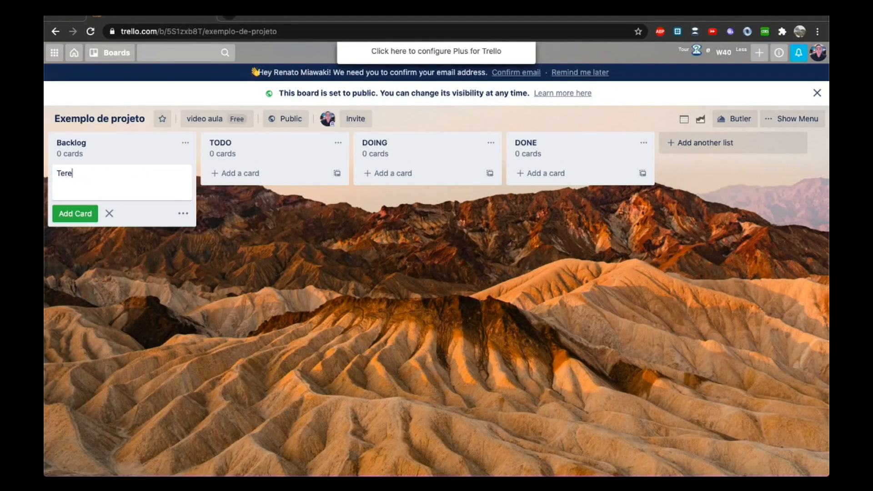
key("BackSpace")
key("BackSpace")
key("BackSpace")
key("BackSpace")
type("minar o pojeto")
key("BackSpace")
key("BackSpace")
key("BackSpace")
key("BackSpace")
key("BackSpace")
key("BackSpace")
type("rojeto todo")
key("Return")
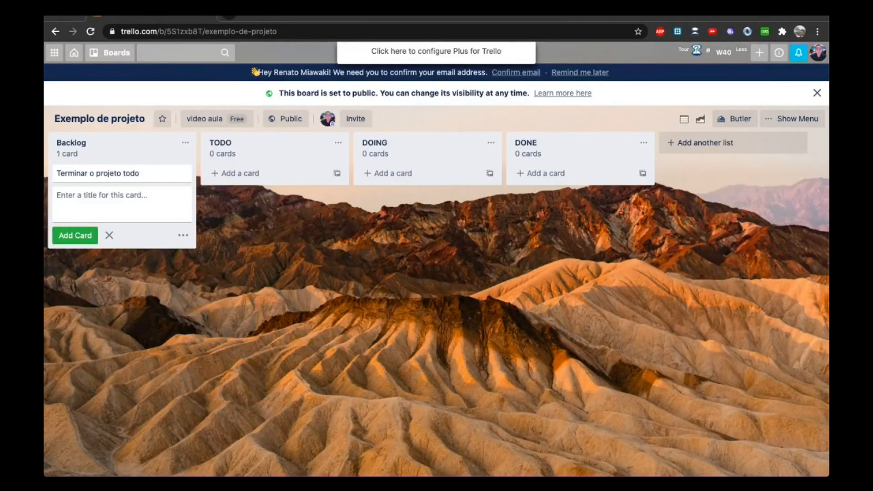
key("Escape")
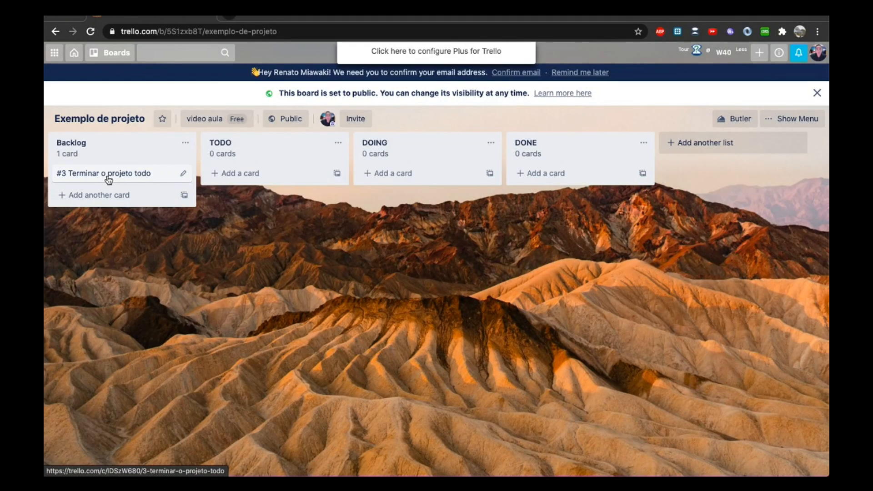
left_click_drag(109, 179, 206, 176)
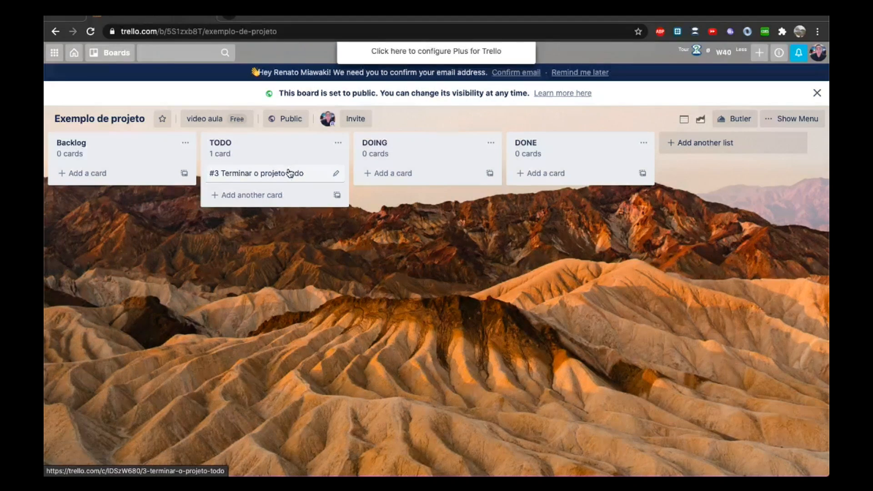
- Add a card titled "Módulo de cadastro do usuário" to the Backlog list
left_click(107, 172)
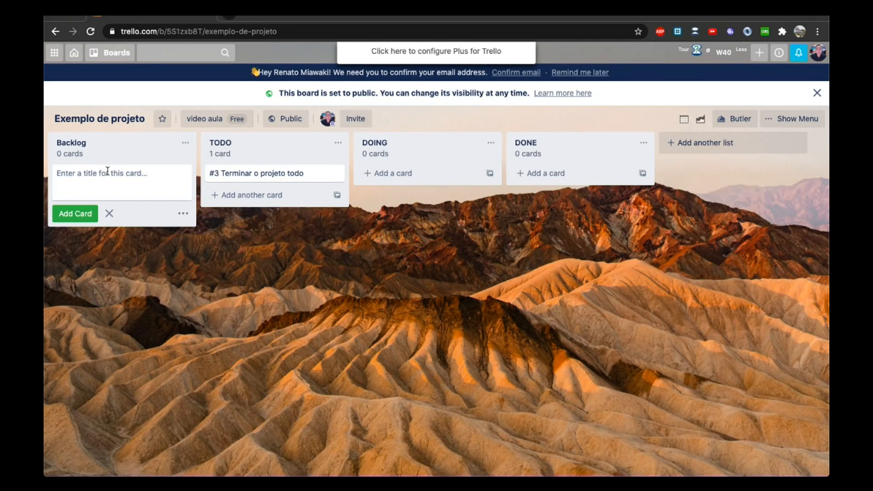
type("Módulo de ")
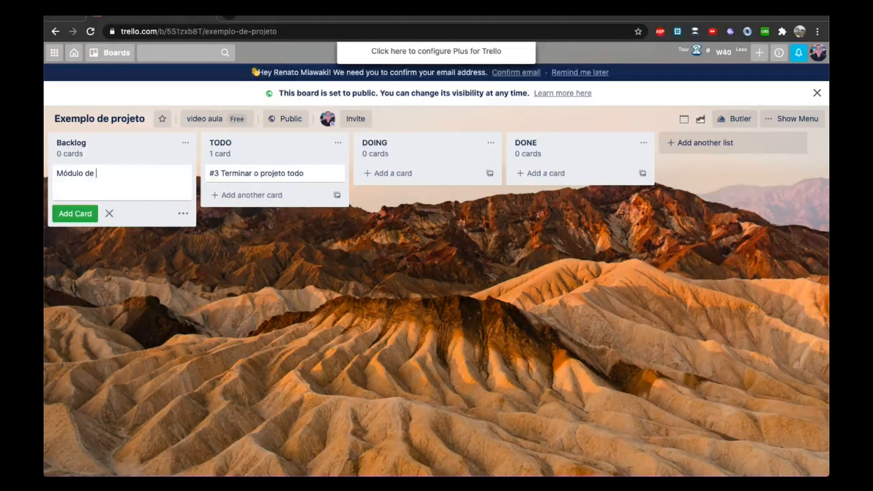
type("cadastro do usuário")
key("Return")
key("Escape")
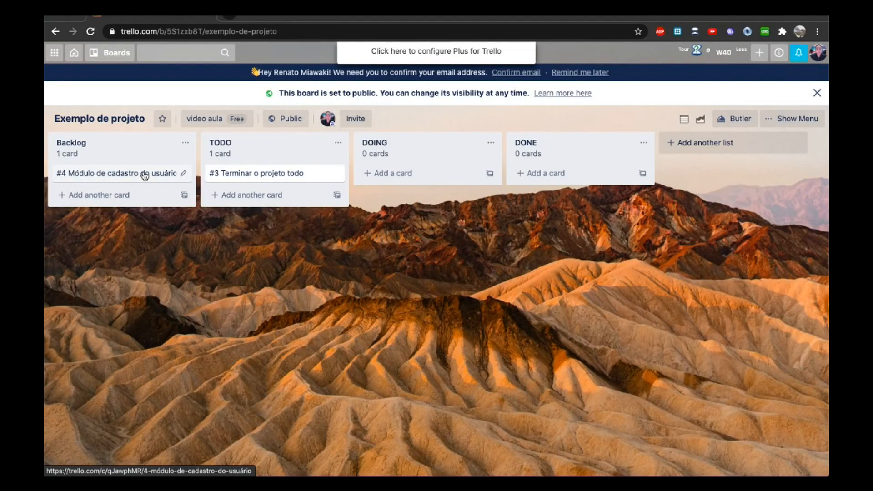
- View the details of "Terminar o projeto todo", then move the card back to Backlog below "Módulo de cadastro do usuário"
left_click(282, 181)
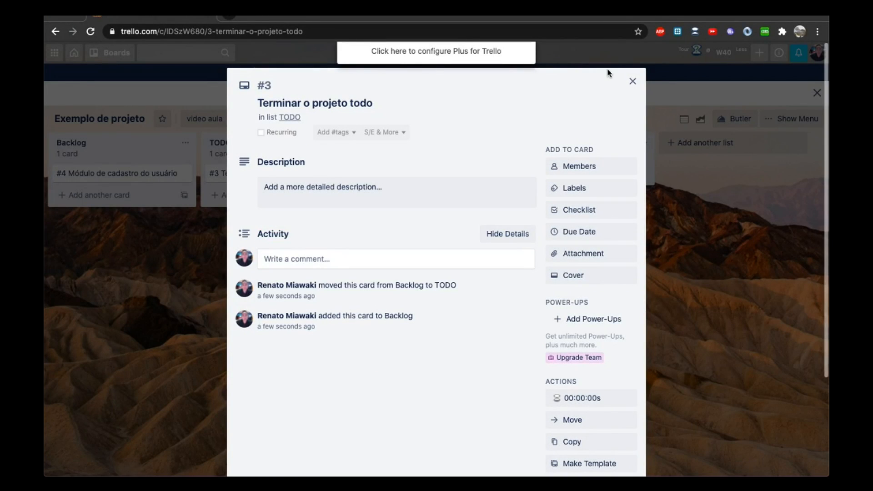
left_click(631, 82)
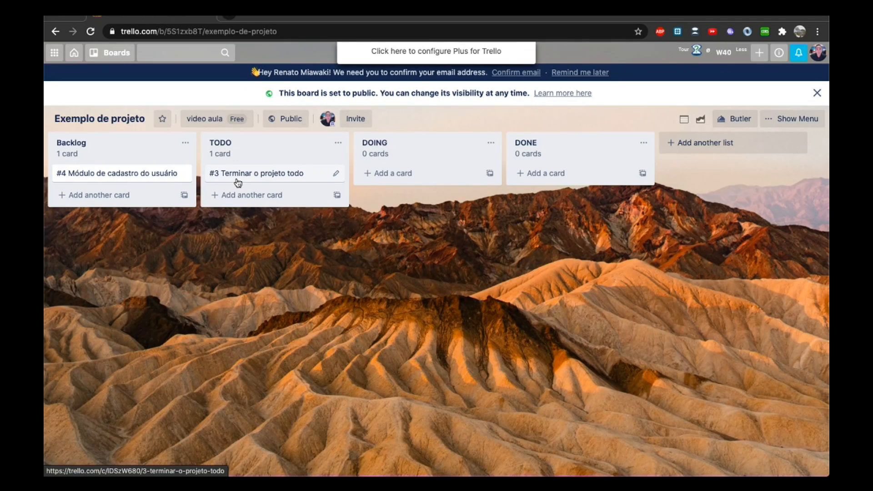
left_click_drag(235, 181, 136, 177)
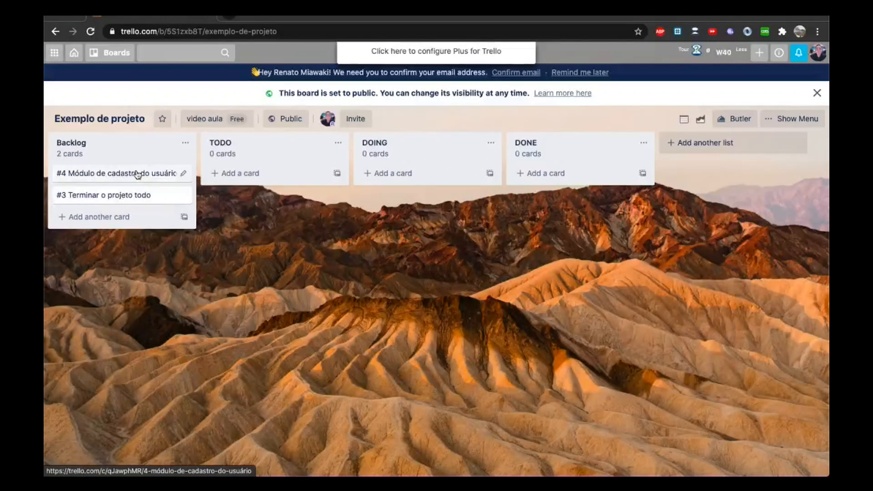
left_click(110, 219)
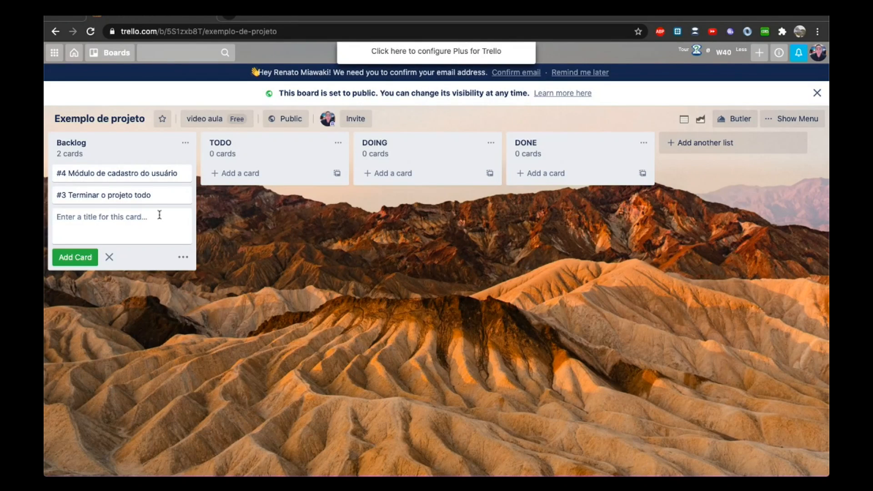
left_click(279, 206)
- Add a checklist to the "Módulo de cadastro do usuário" card with the item "Modelar o banco de dados"
left_click(143, 173)
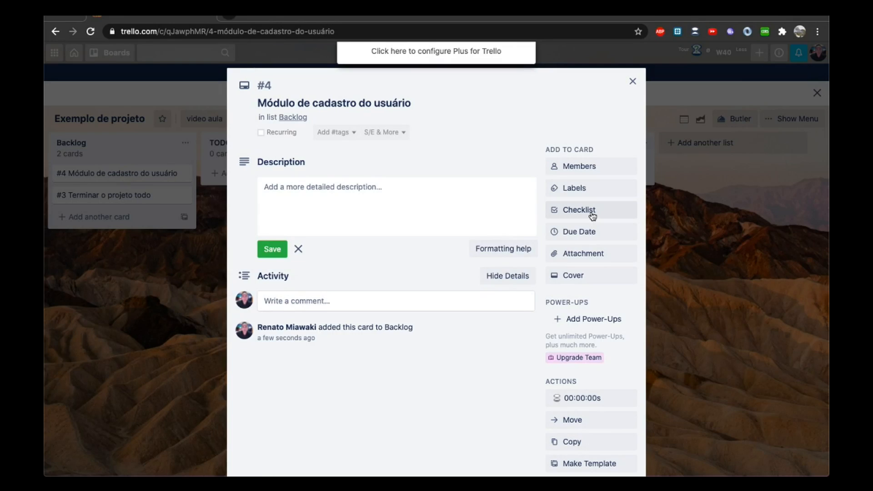
left_click(592, 215)
left_click(605, 296)
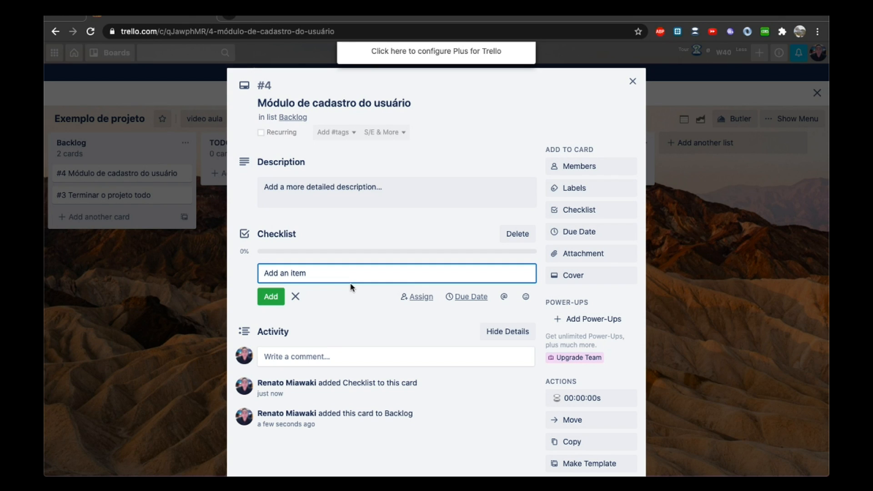
type("Modelar o banco de dados")
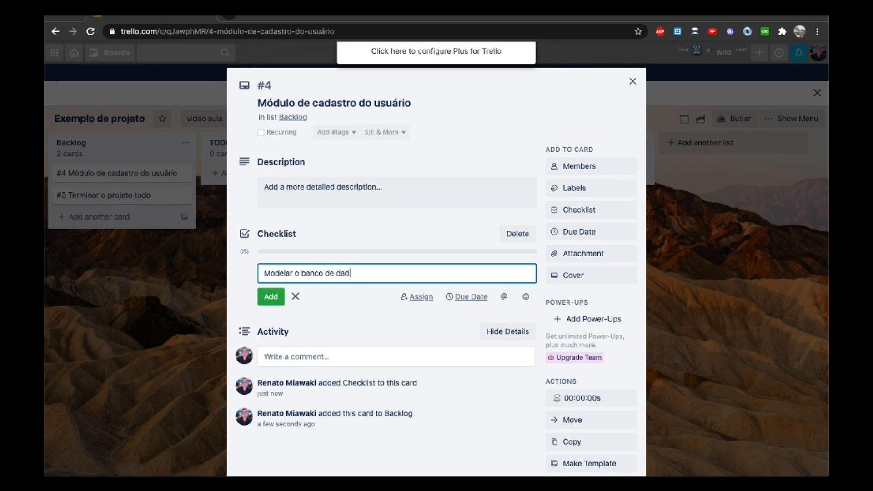
key("Return")
- Add the checklist item "Criar a api básica para acesso aos metodos CRUD"
type("Crair ")
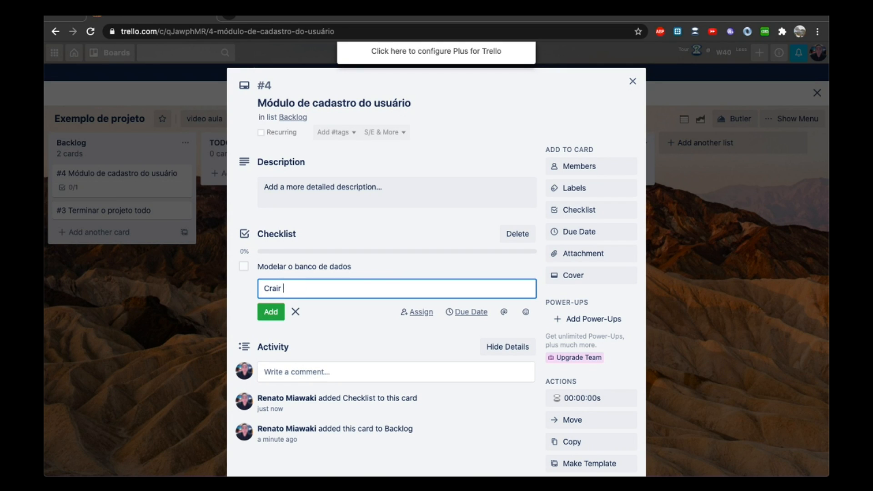
type("iar a api básica para aces")
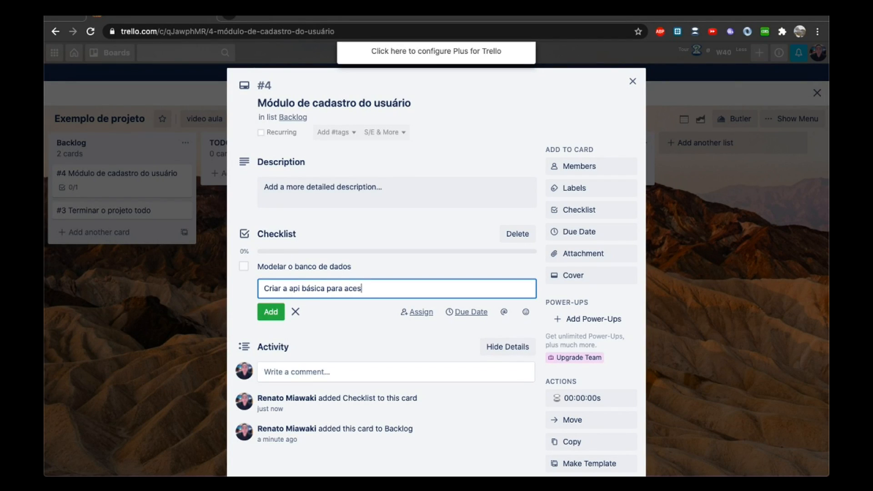
type("so aos metodos C")
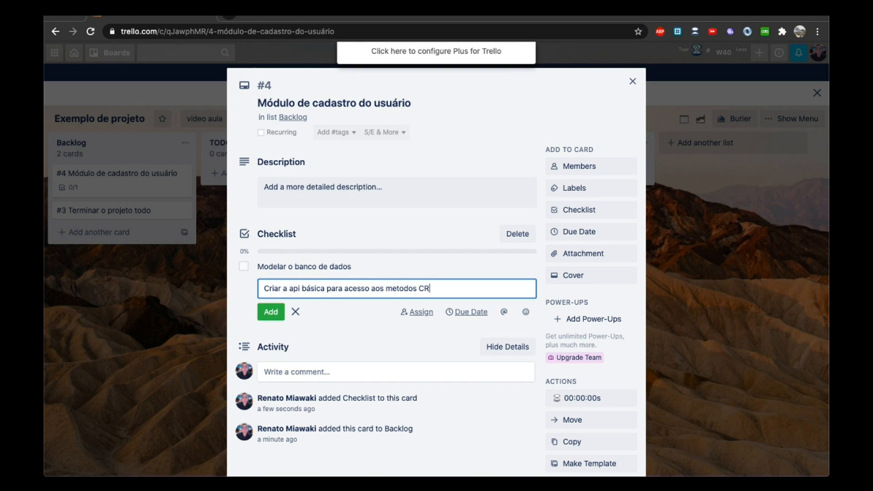
type("RUD")
key("BackSpace")
key("BackSpace")
key("BackSpace")
type("RUD")
left_click(271, 312)
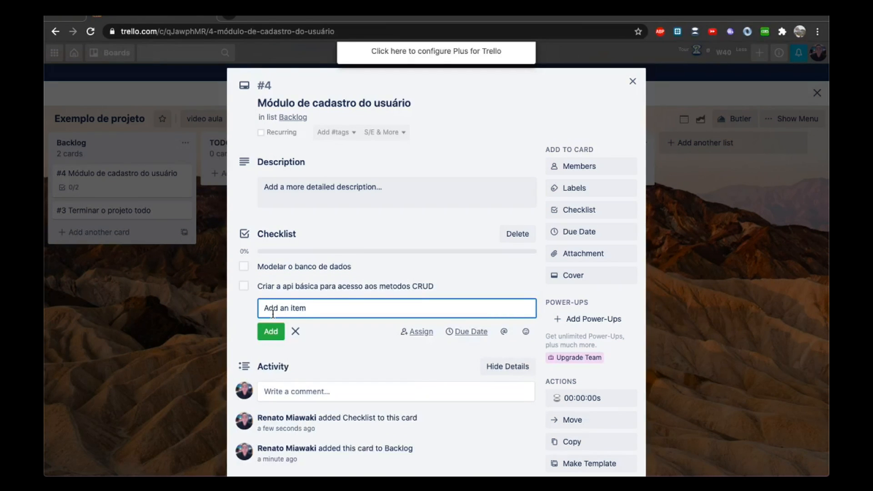
- Add the checklist item "Acesso ao banco" to the "Módulo de cadastro do usuário" card
type("Crar acess")
key("BackSpace")
key("BackSpace")
key("BackSpace")
key("BackSpace")
key("BackSpace")
key("BackSpace")
key("BackSpace")
key("BackSpace")
key("BackSpace")
key("BackSpace")
type("Acesso ao banco")
key("Return")
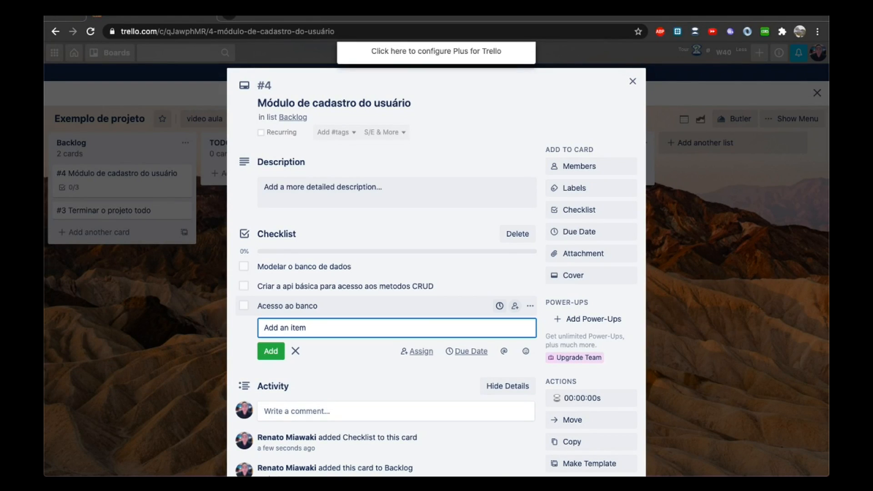
- Add the checklist item "Telas de cadastro" and finish adding items, keeping the checklist's title
type("Telas de ca")
type("o")
key("Return")
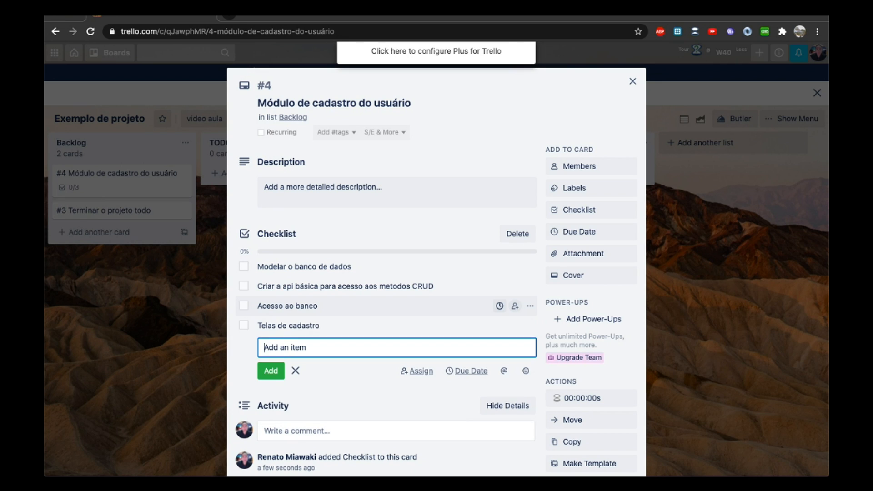
left_click(470, 340)
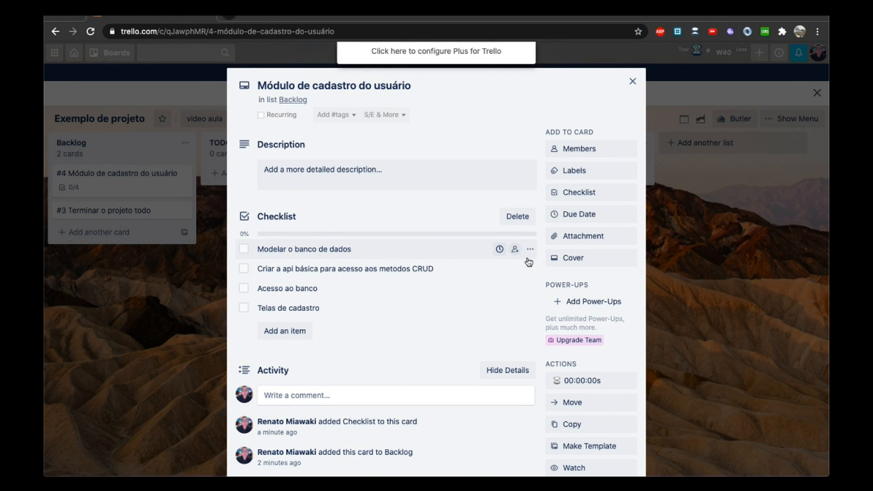
left_click(269, 219)
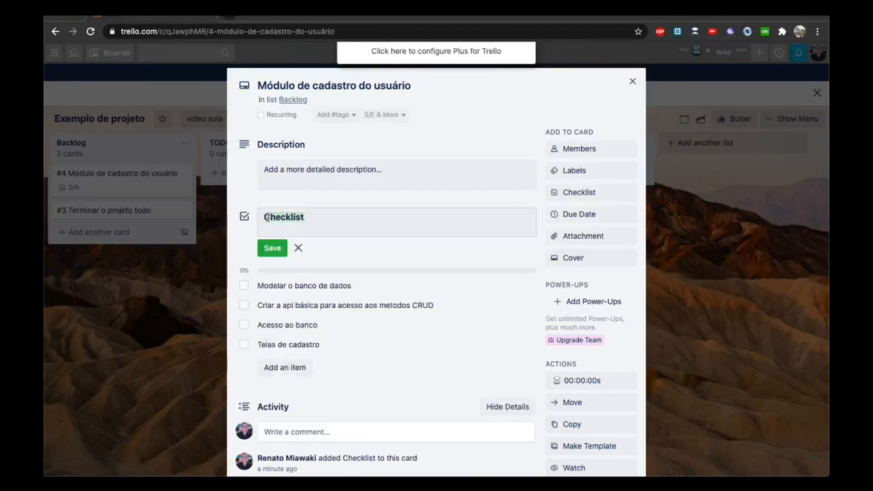
left_click(244, 233)
- Convert all four checklist items into separate cards, working upward from "Telas de cadastro" to "Modelar o banco de dados"
scroll(373, 232, "down", 3)
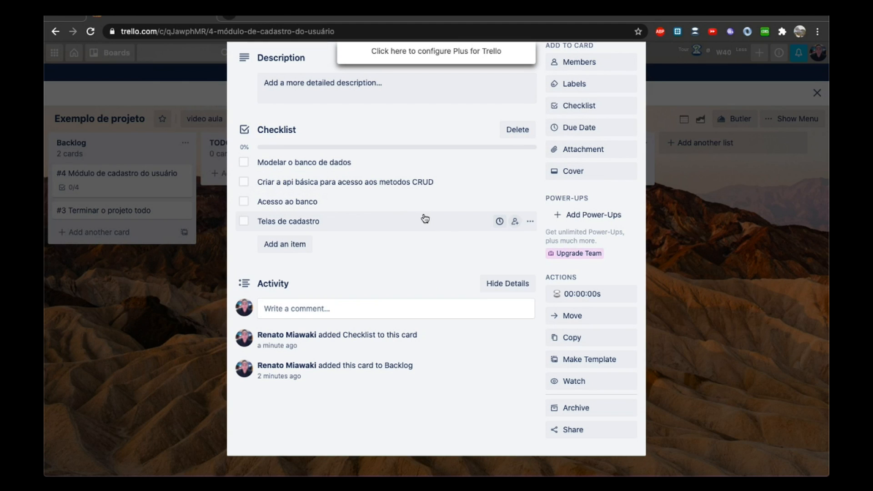
left_click(530, 222)
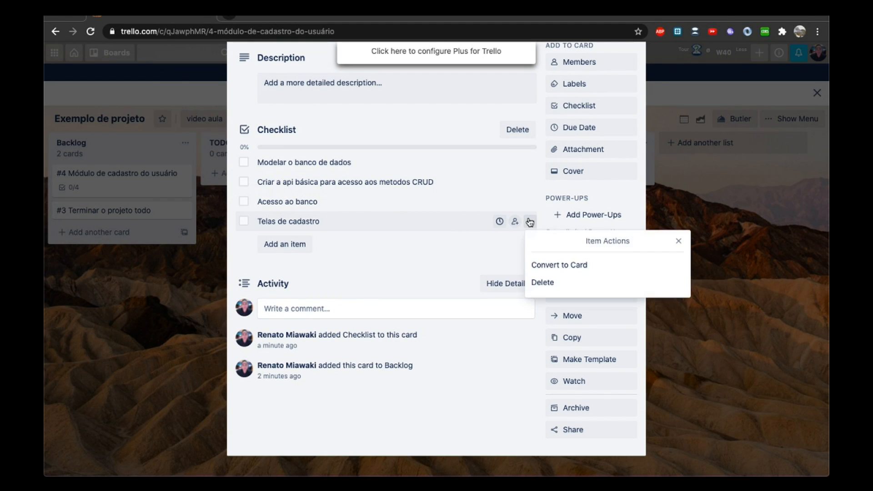
left_click(551, 265)
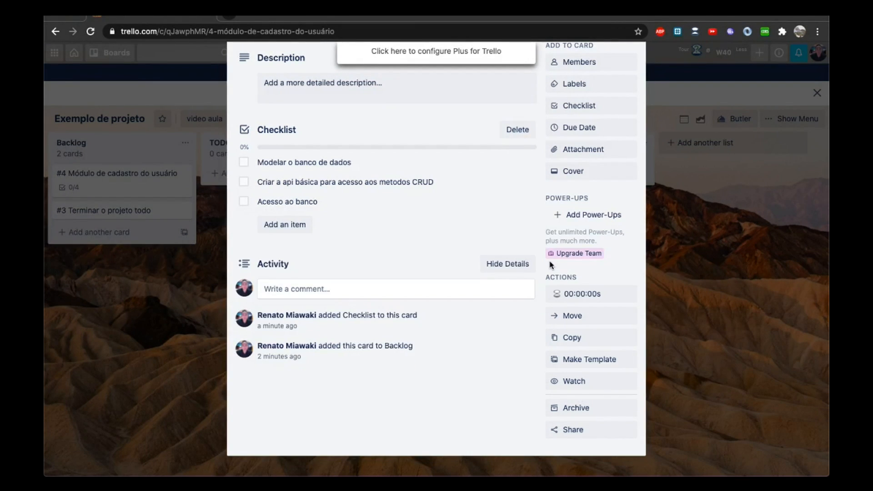
left_click(531, 203)
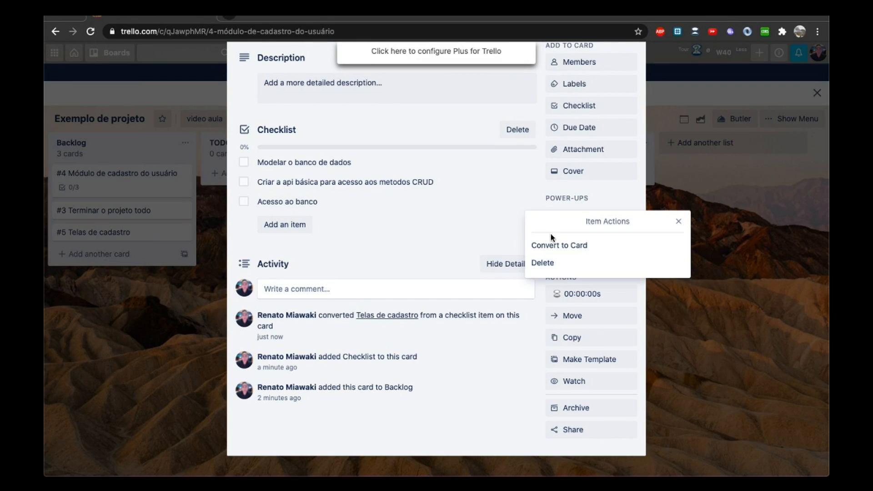
left_click(553, 244)
left_click(530, 184)
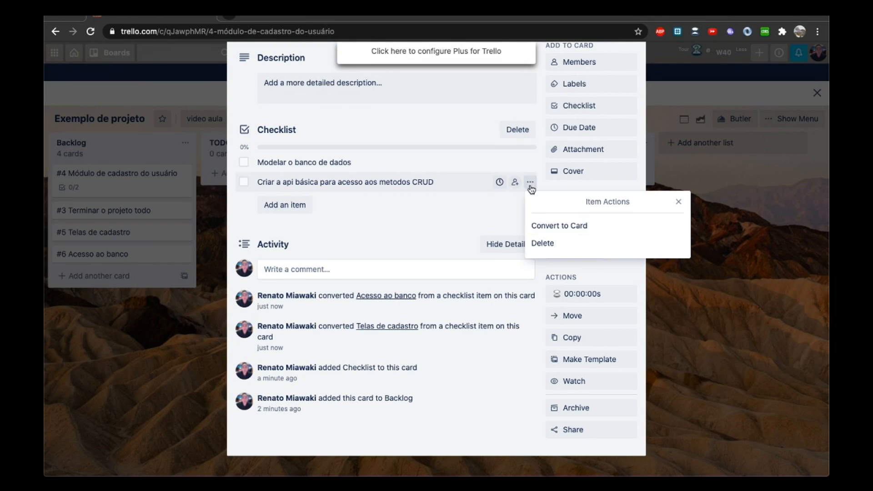
left_click(552, 226)
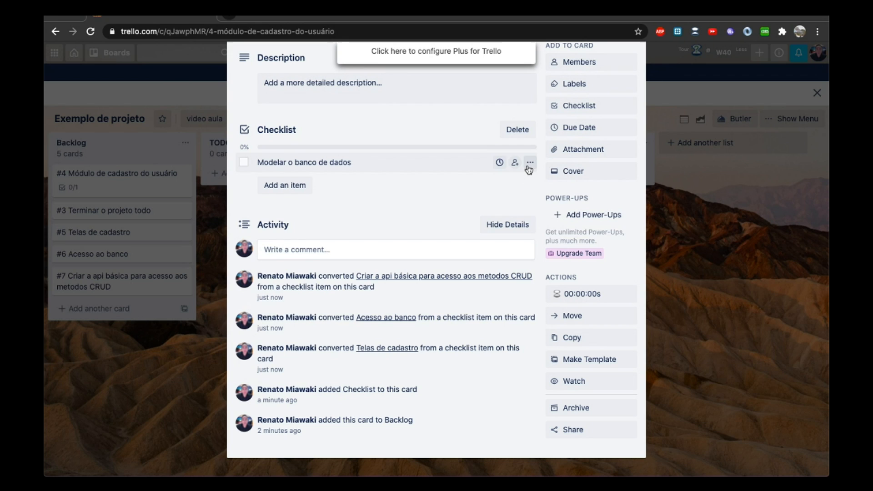
left_click(529, 163)
left_click(552, 204)
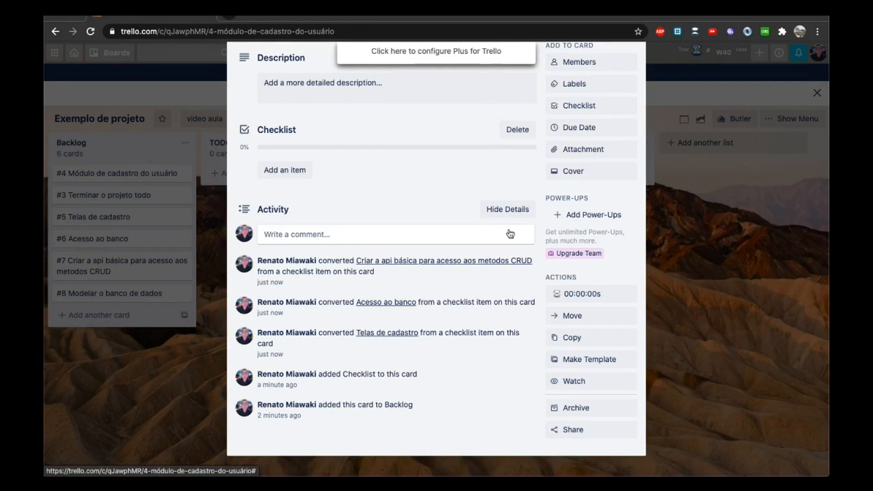
- Archive the "Módulo de cadastro do usuário" card and return to the board
scroll(510, 233, "up", 3)
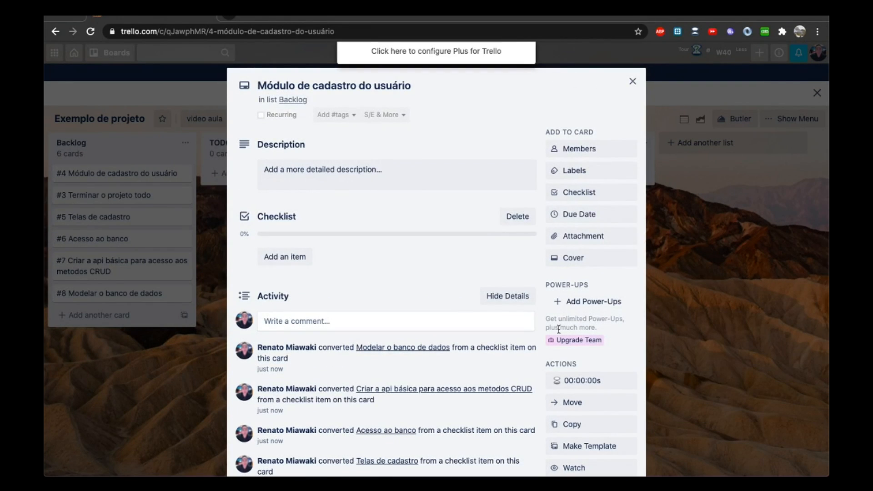
scroll(568, 323, "down", 3)
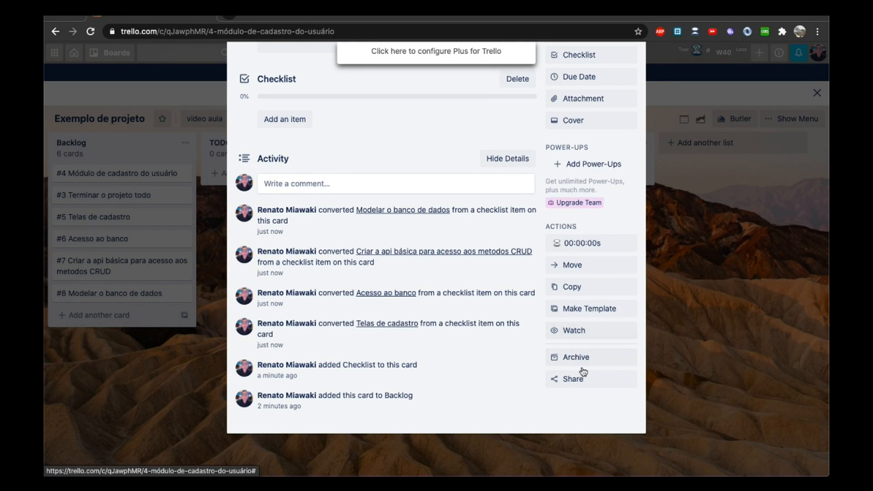
scroll(568, 253, "up", 1)
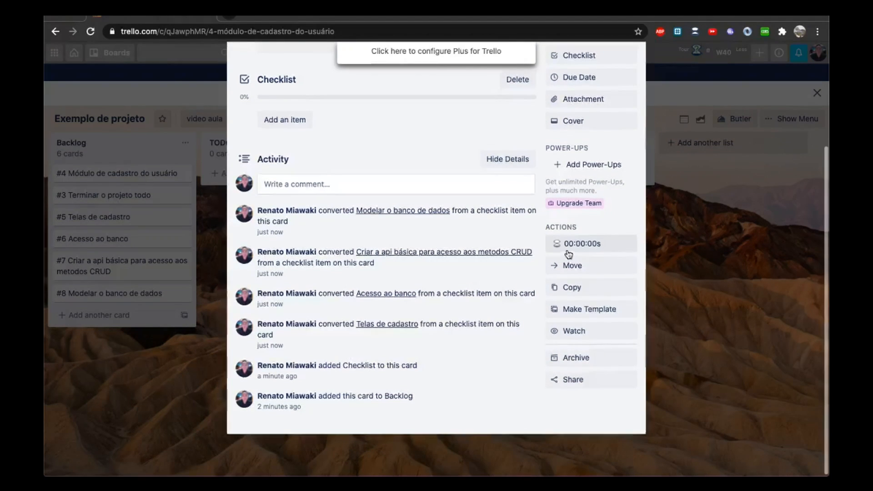
left_click(578, 361)
left_click(696, 364)
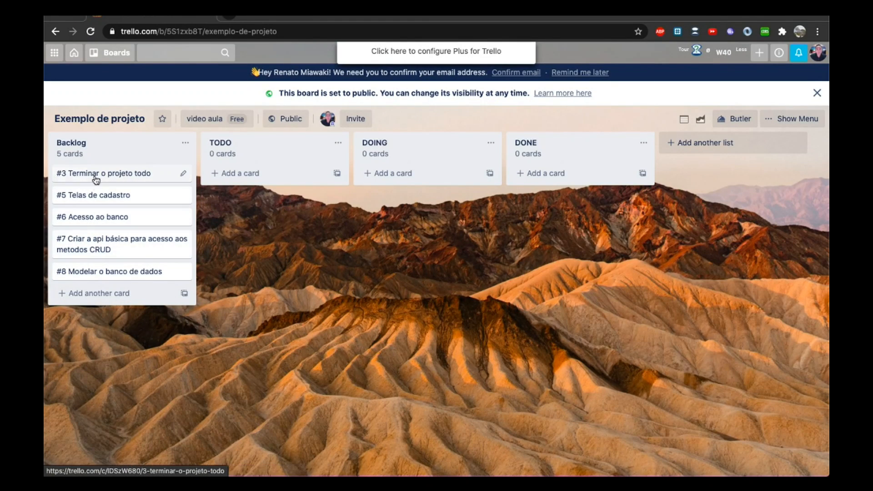
- View the details of the "Terminar o projeto todo" card, then close it
mouse_move(112, 182)
left_mouse_down()
mouse_move(207, 181)
mouse_move(123, 169)
mouse_move(209, 188)
mouse_move(104, 177)
left_mouse_up()
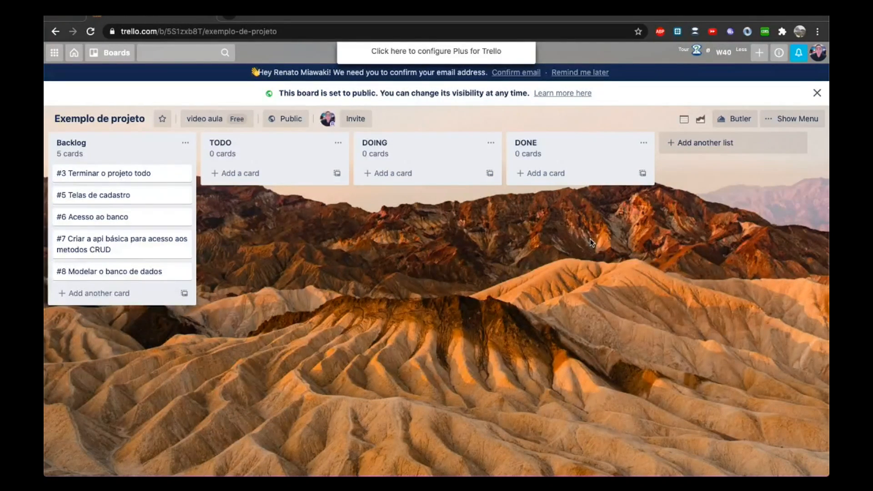
left_click(96, 181)
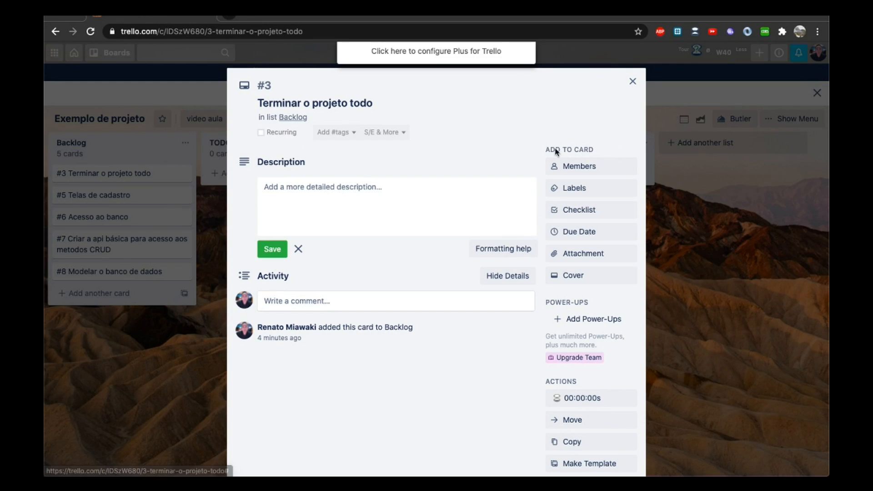
left_click(633, 81)
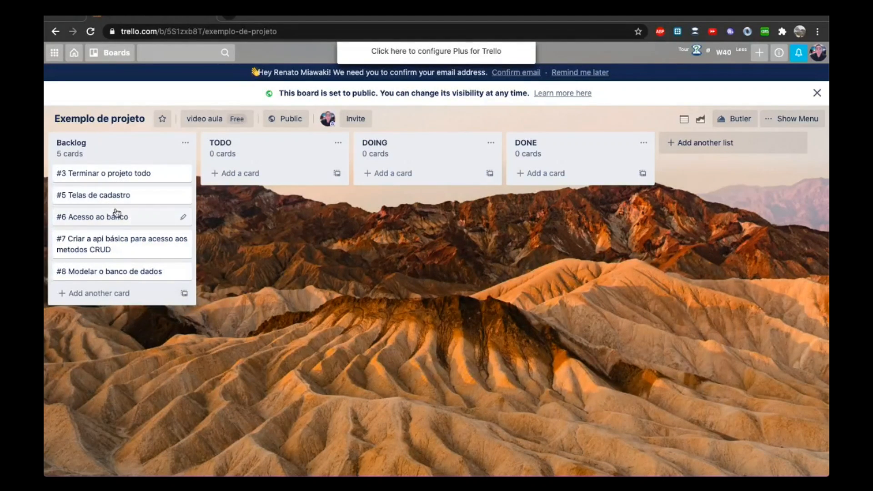
- Reorder Backlog to start with "Modelar o banco de dados", "Acesso ao banco" and "Criar a api básica para acesso aos metodos CRUD"
left_click_drag(117, 215, 124, 176)
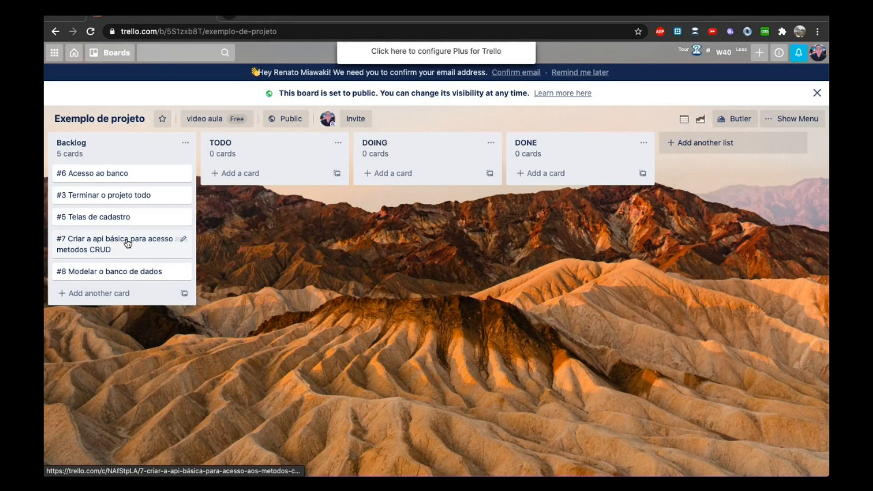
left_click_drag(125, 270, 132, 164)
left_click_drag(126, 258, 126, 217)
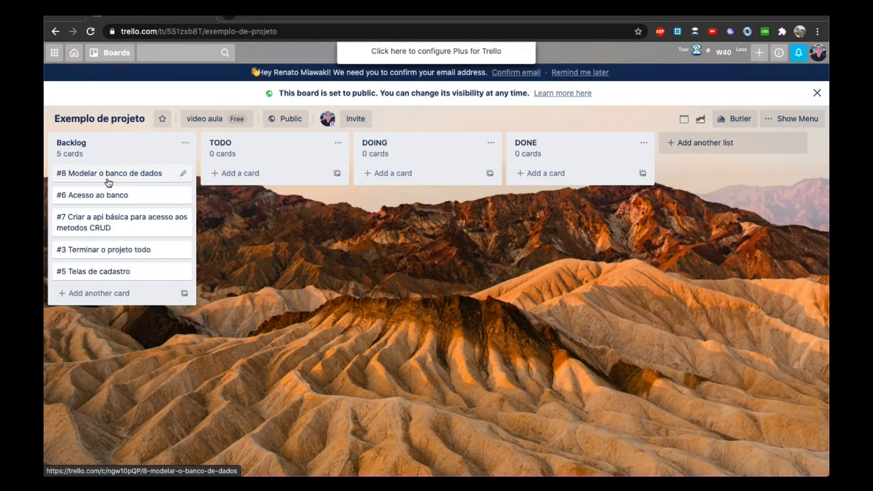
- Move "Modelar o banco de dados" and "Acesso ao banco" from Backlog to TODO, in that order
left_click_drag(108, 182, 161, 170)
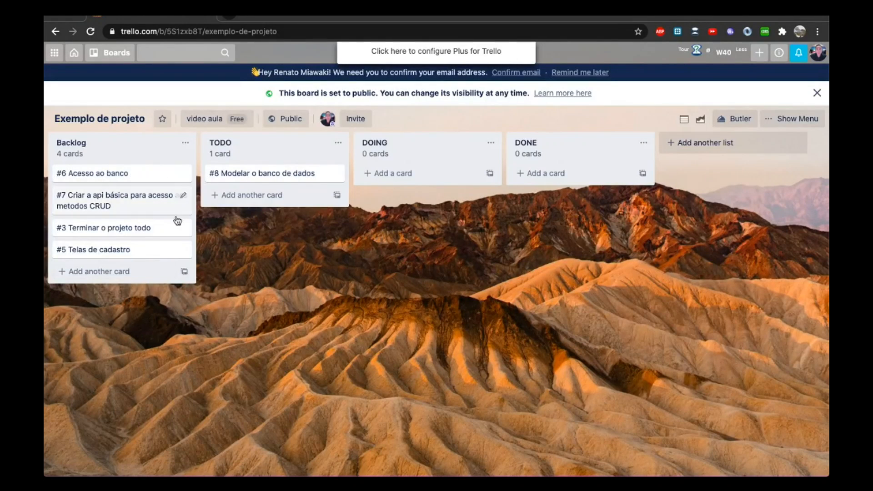
left_click_drag(257, 175, 127, 161)
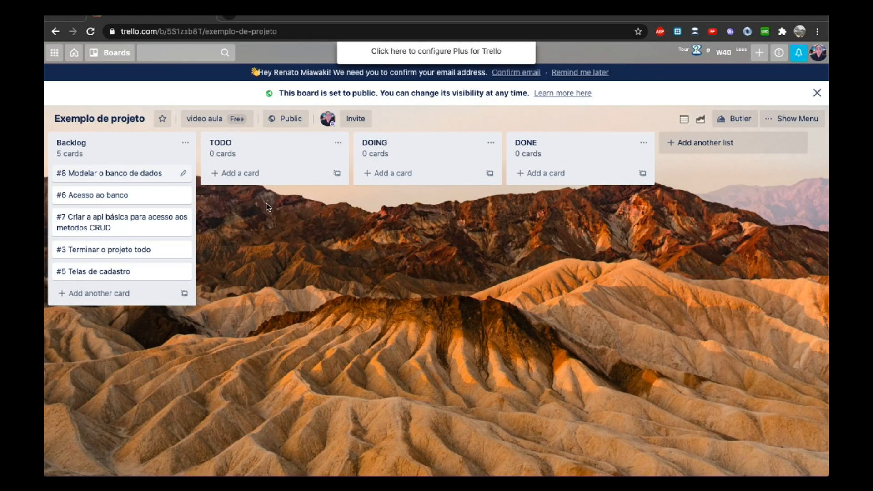
left_click_drag(132, 174, 254, 175)
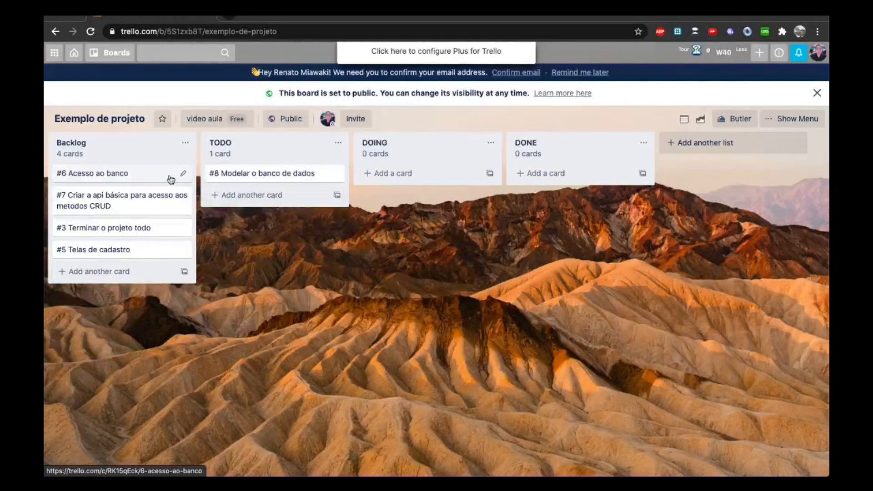
left_click_drag(152, 179, 267, 202)
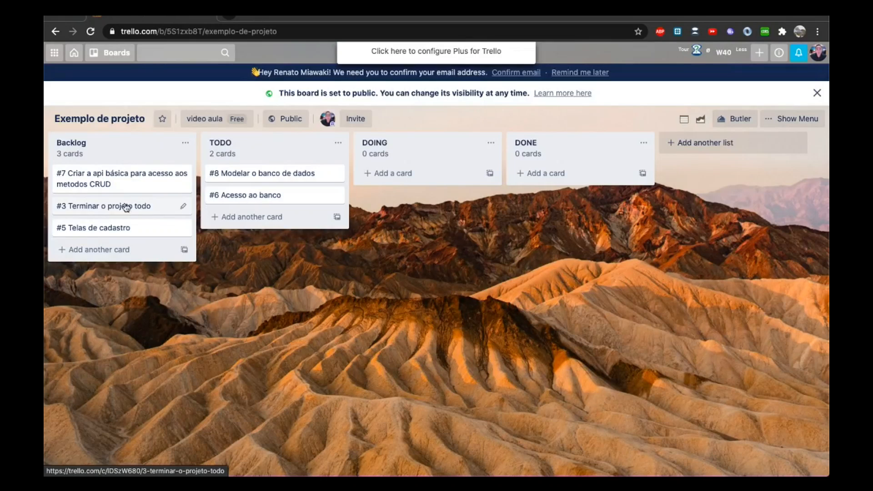
- Move "Criar a api básica para acesso aos metodos CRUD" from Backlog to the top of TODO
left_click_drag(123, 179, 367, 157)
left_click_drag(306, 173, 284, 175)
mouse_move(292, 207)
left_mouse_down()
mouse_move(427, 184)
mouse_move(291, 205)
left_mouse_up()
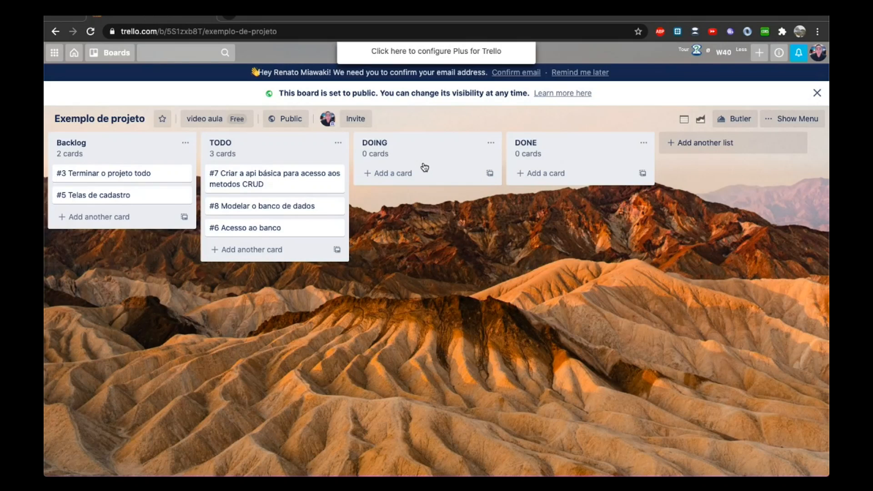
- Move "Criar a api básica para acesso aos metodos CRUD" from TODO to DOING and back, twice
left_click_drag(306, 168, 429, 171)
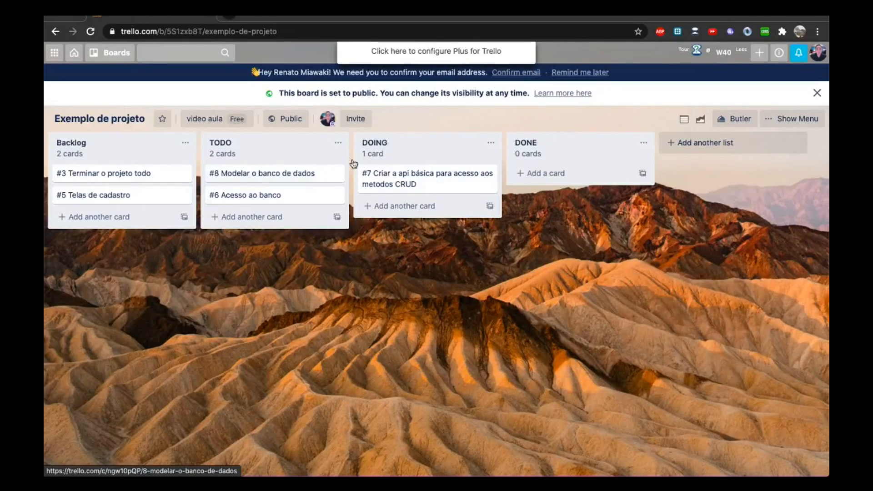
left_click_drag(394, 174, 250, 165)
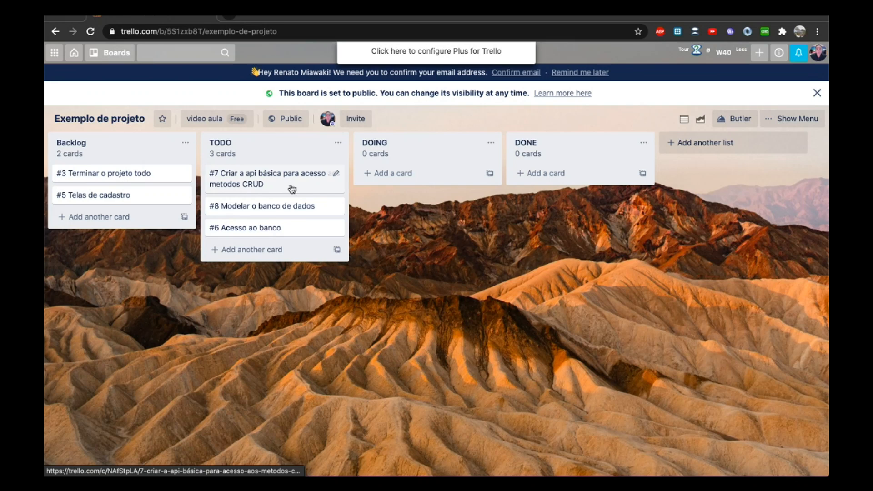
left_click_drag(288, 181, 437, 174)
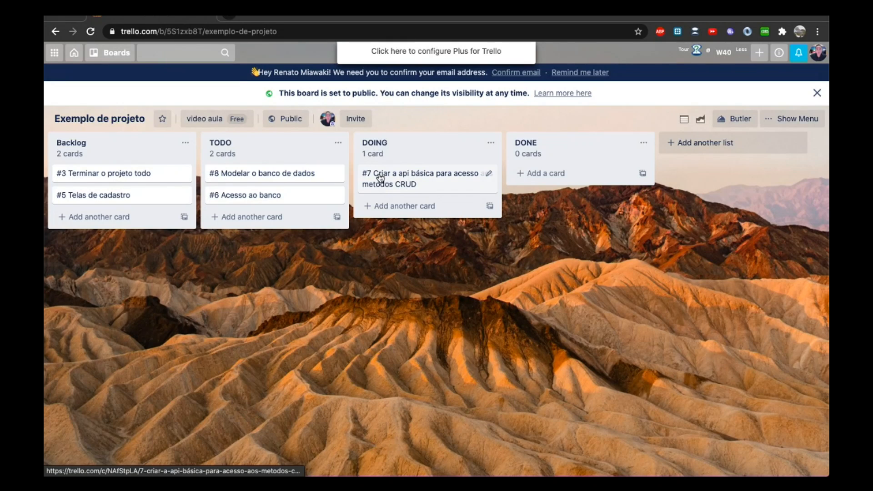
left_click_drag(398, 180, 292, 172)
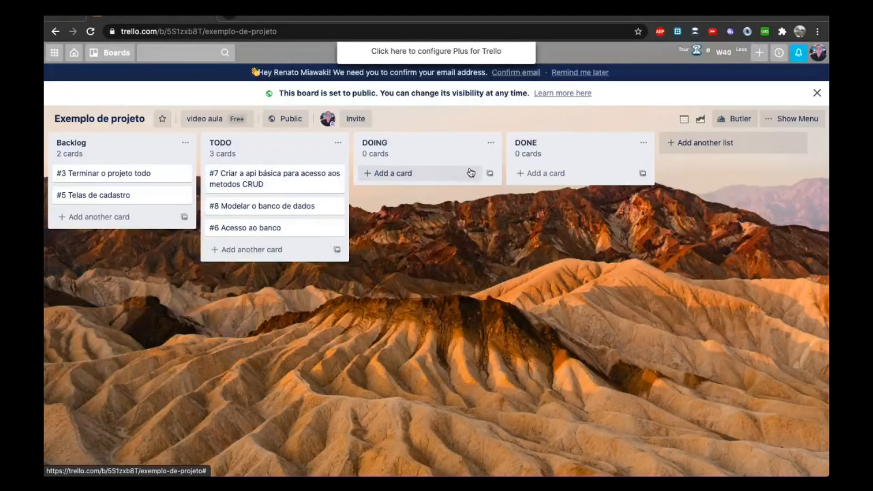
- Move "Criar a api básica para acesso aos metodos CRUD" from TODO to DONE, then return it to DOING
left_click_drag(304, 181, 587, 165)
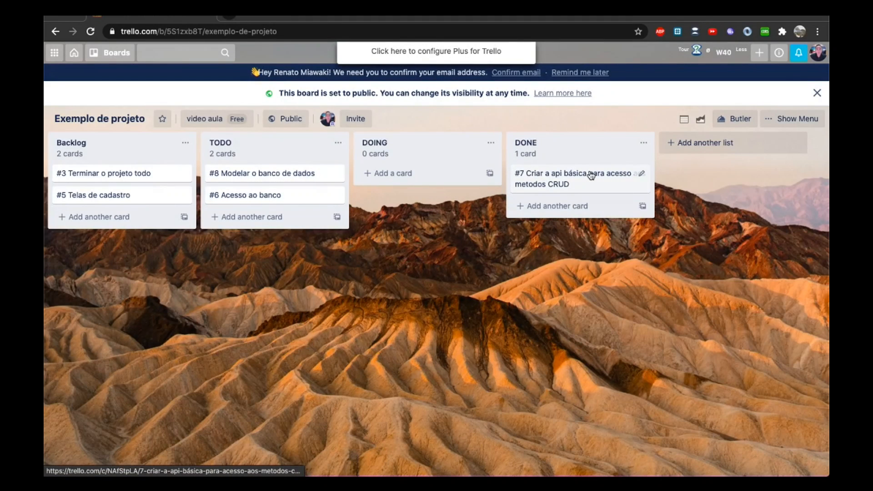
left_click_drag(591, 176, 440, 175)
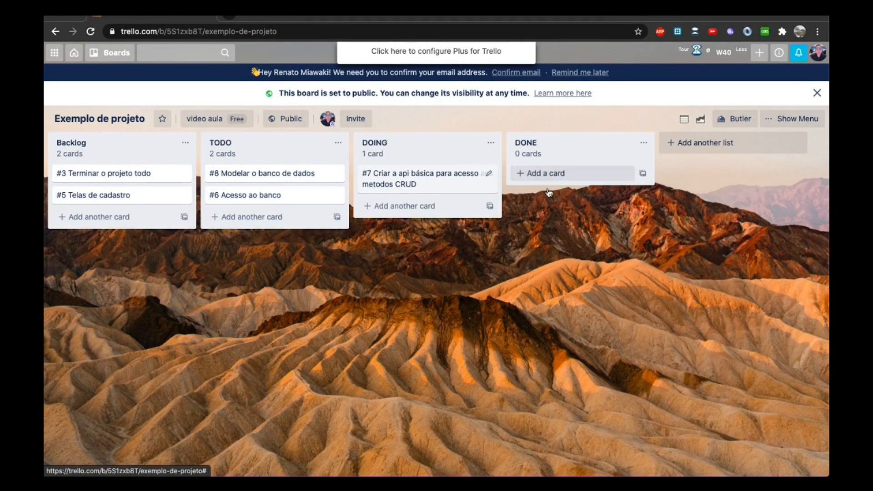
- Add the comment "aconteceu aquele erro, corrigir isso" to the "Criar a api básica para acesso aos metodos CRUD" card, save it and close the card
left_click(445, 180)
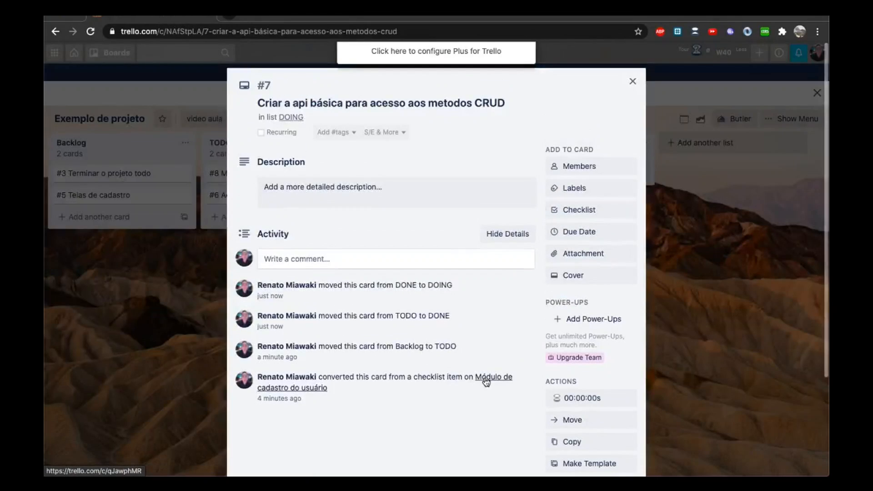
scroll(333, 268, "down", 3)
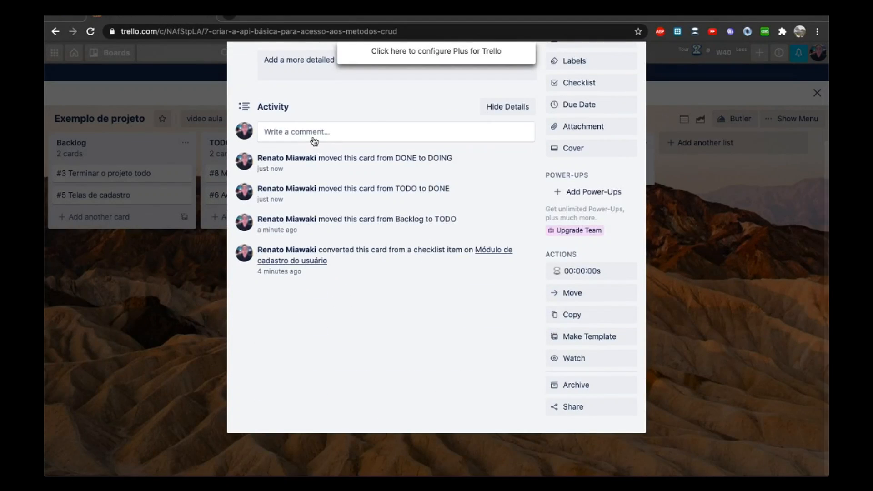
left_click(313, 135)
type("aconteceu a")
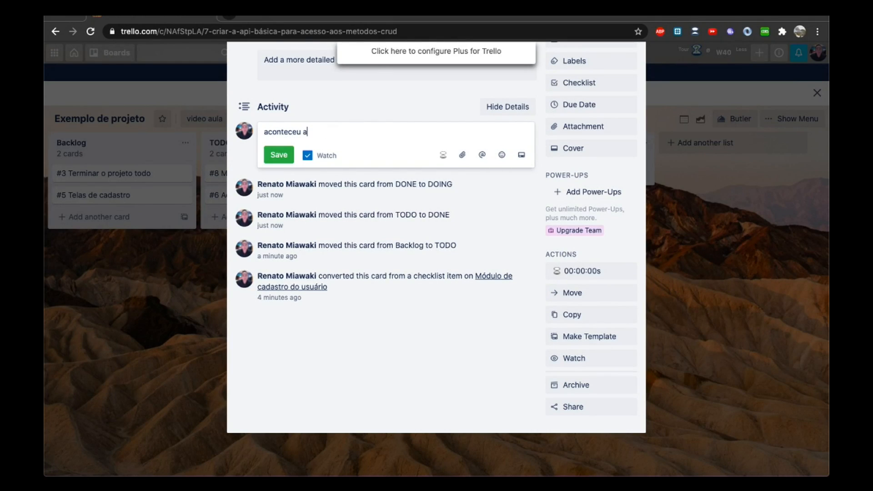
type("quele erro, corrigir isso")
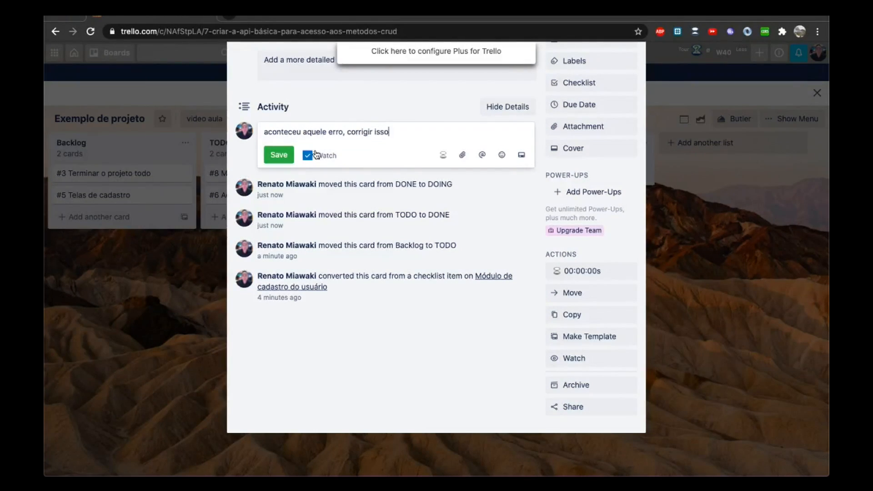
left_click(279, 155)
left_click(746, 224)
- Reopen the "Criar a api básica para acesso aos metodos CRUD" card in DOING to check its saved comment, and return to the board
left_click(419, 172)
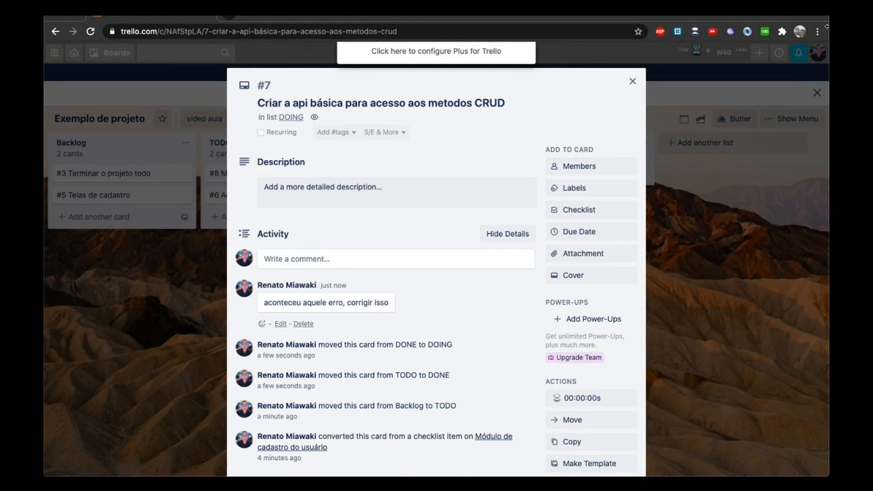
left_click(633, 81)
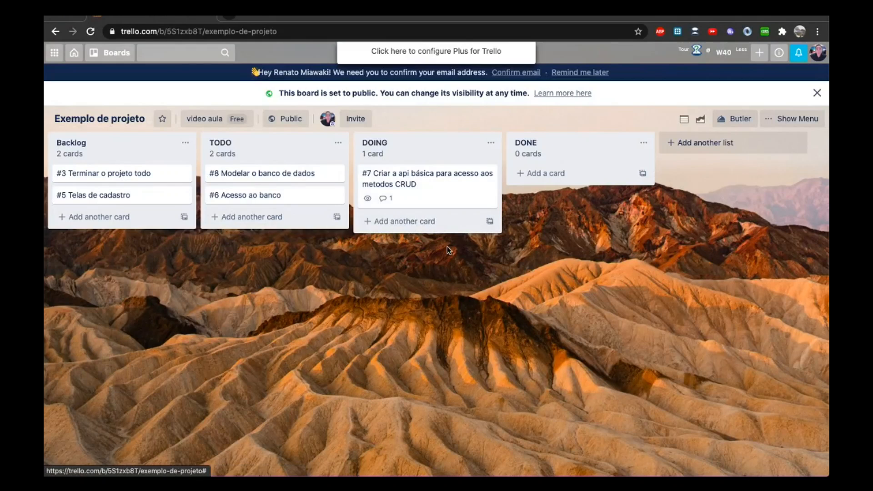
left_click(411, 186)
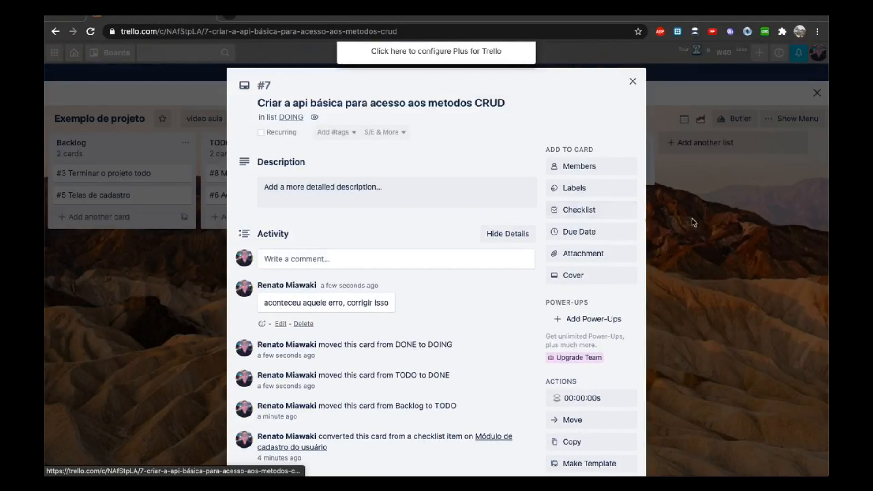
left_click(710, 225)
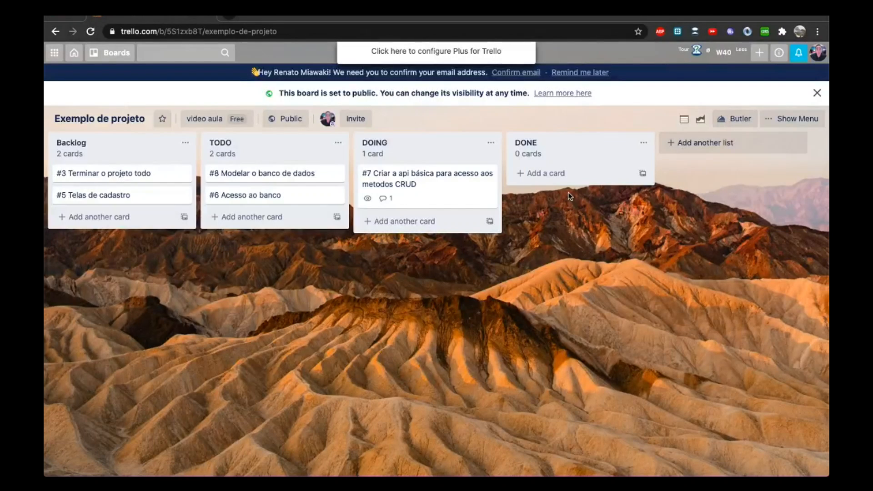
- Start and stop the timer on the "Criar a api básica para acesso aos metodos CRUD" card, and close the card
left_click(432, 182)
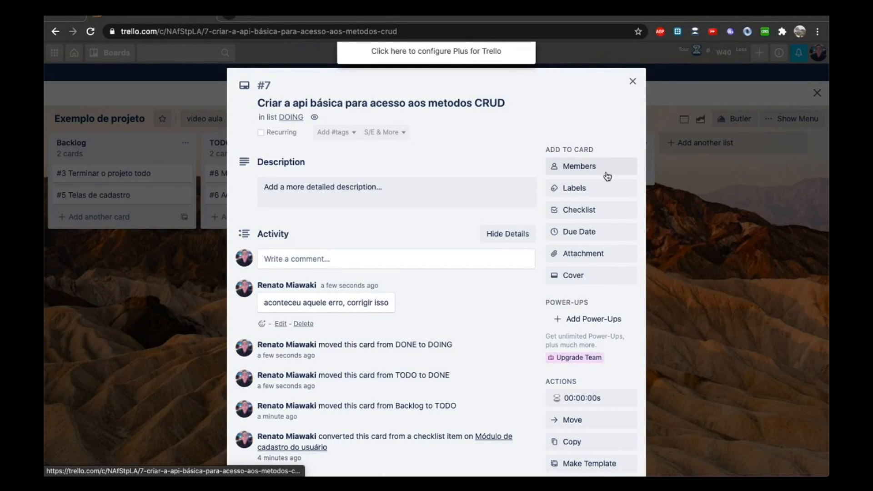
scroll(573, 312, "down", 3)
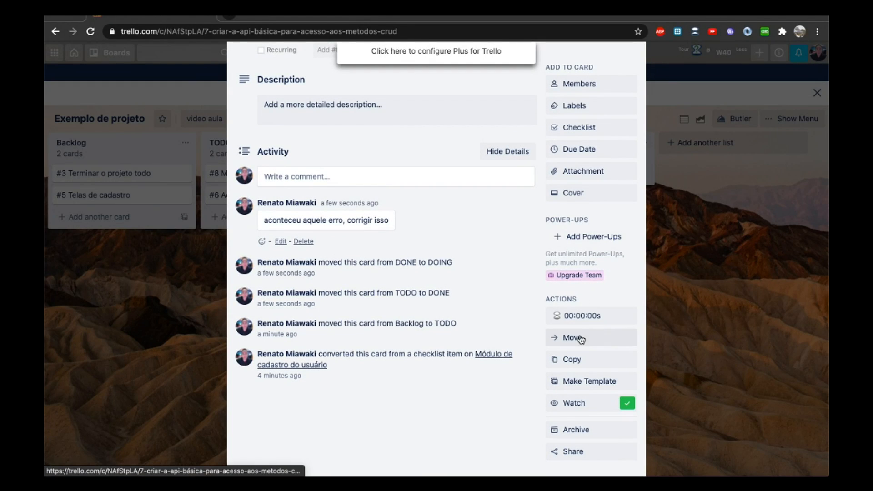
left_click(582, 317)
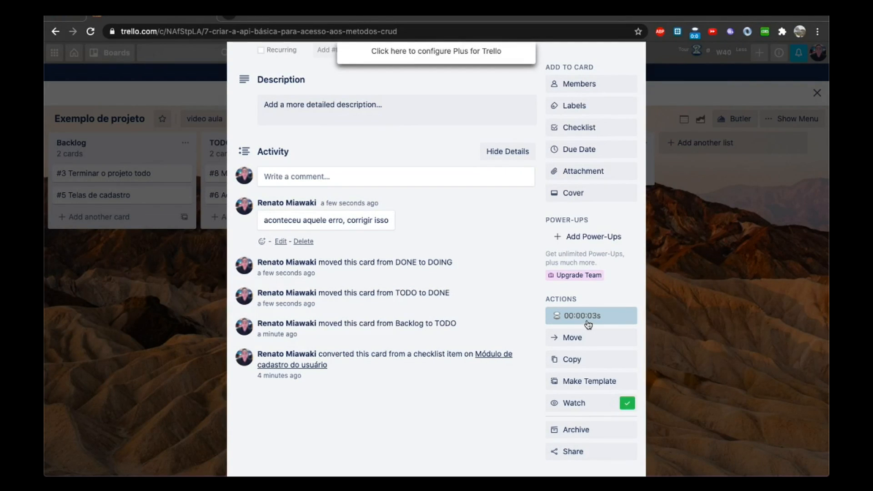
left_click(585, 324)
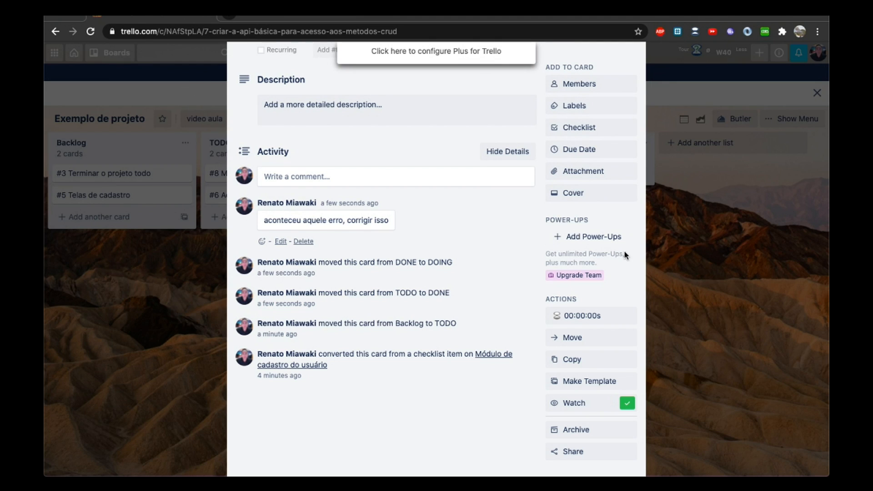
left_click(691, 265)
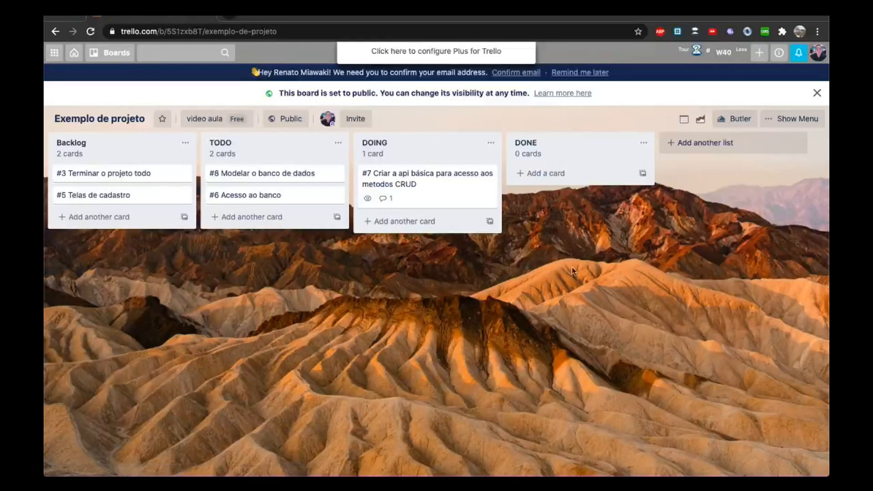
- Review the activity history and available actions of the "Criar a api básica para acesso aos metodos CRUD" card, and close it
left_click(467, 191)
scroll(560, 234, "down", 3)
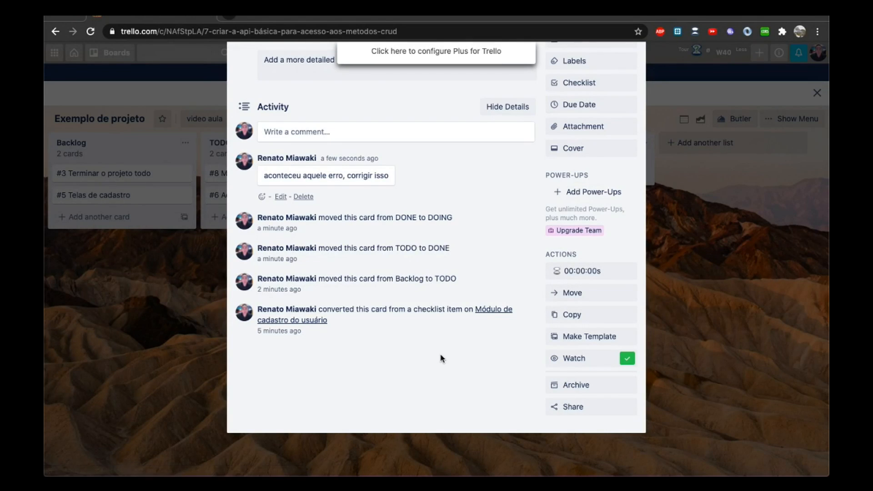
scroll(626, 248, "up", 3)
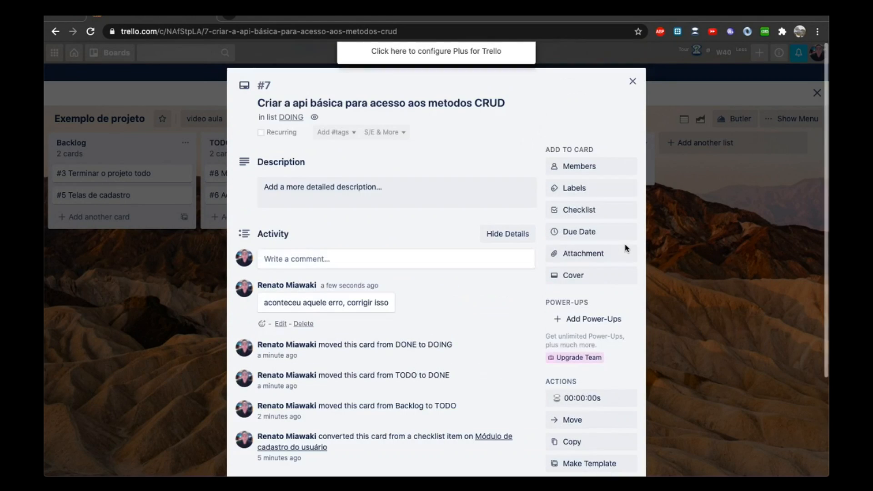
left_click(632, 81)
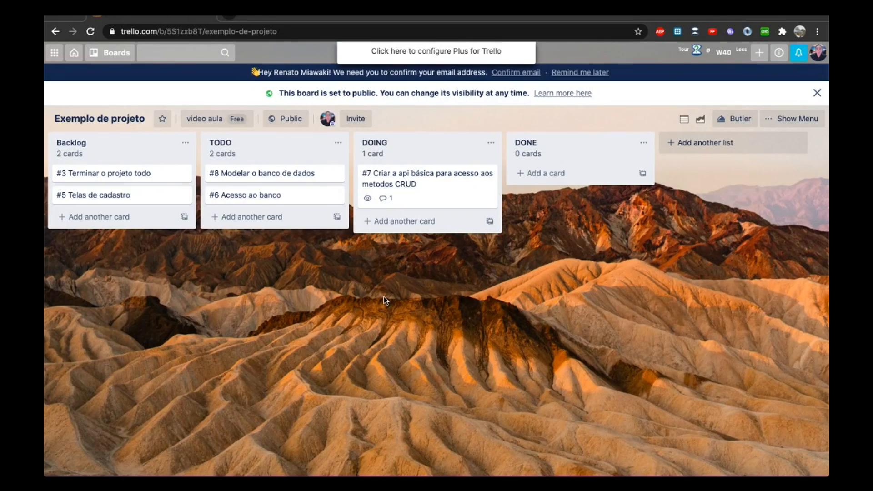
mouse_move(464, 470)
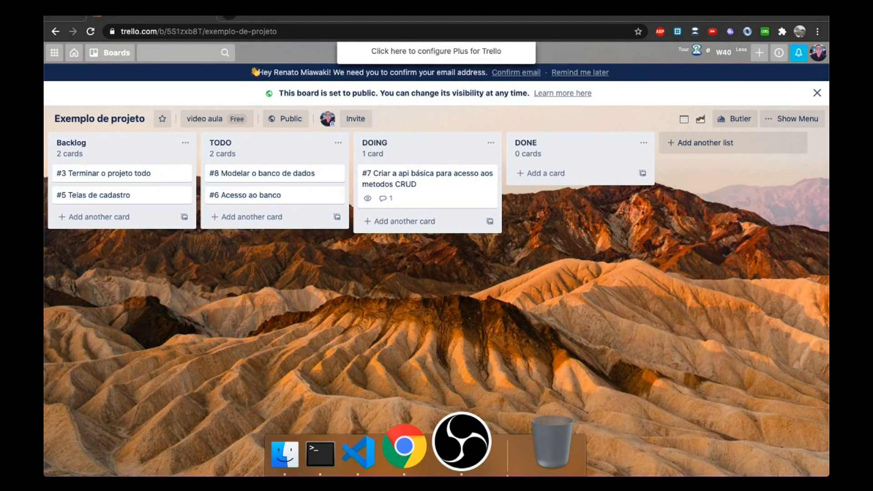